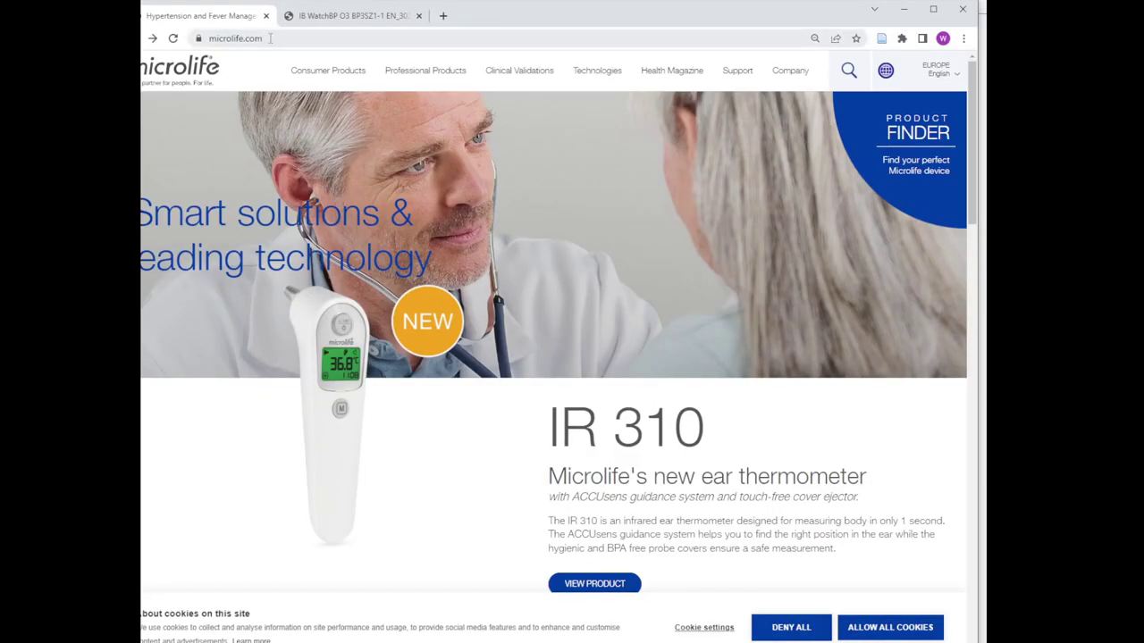
- Browse microlife.com to the WatchBP O3 Ambulatory 2G Downloads, then bring up the O3 manual PDF
{"action": "left_click_drag", "start_coordinate": [270, 38], "coordinate": [213, 42]}
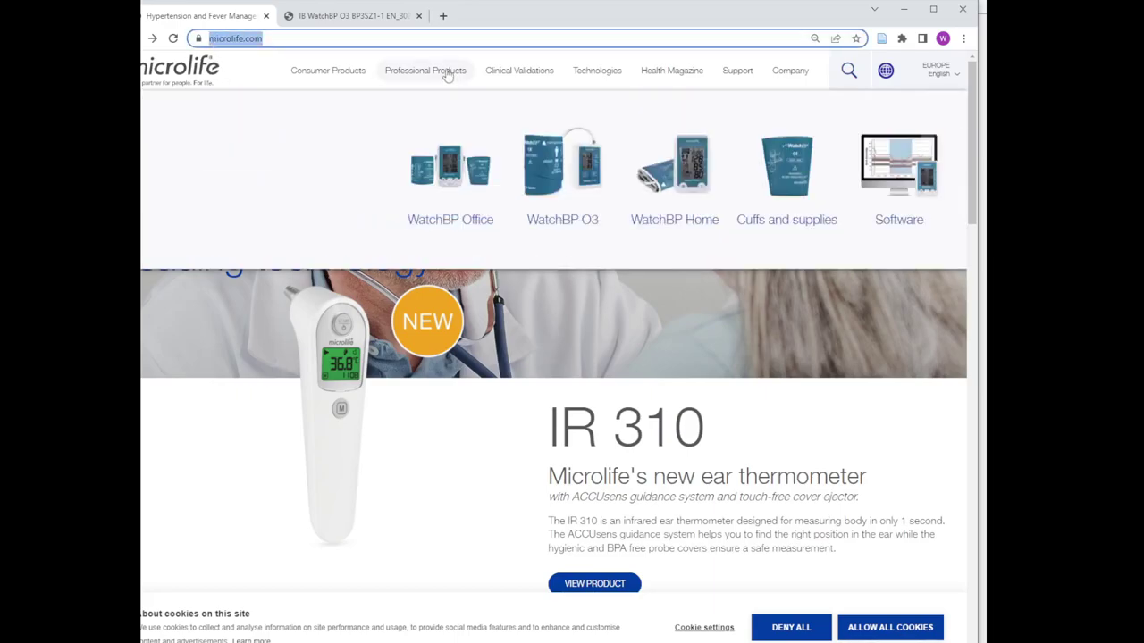
{"action": "left_click", "coordinate": [446, 74]}
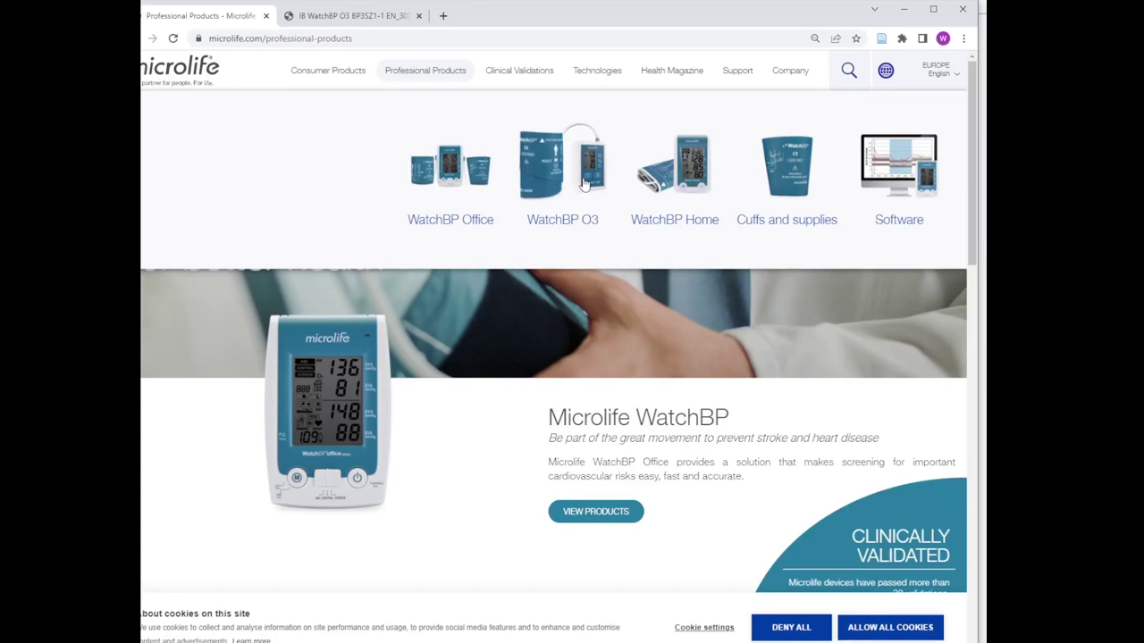
{"action": "left_click", "coordinate": [585, 183]}
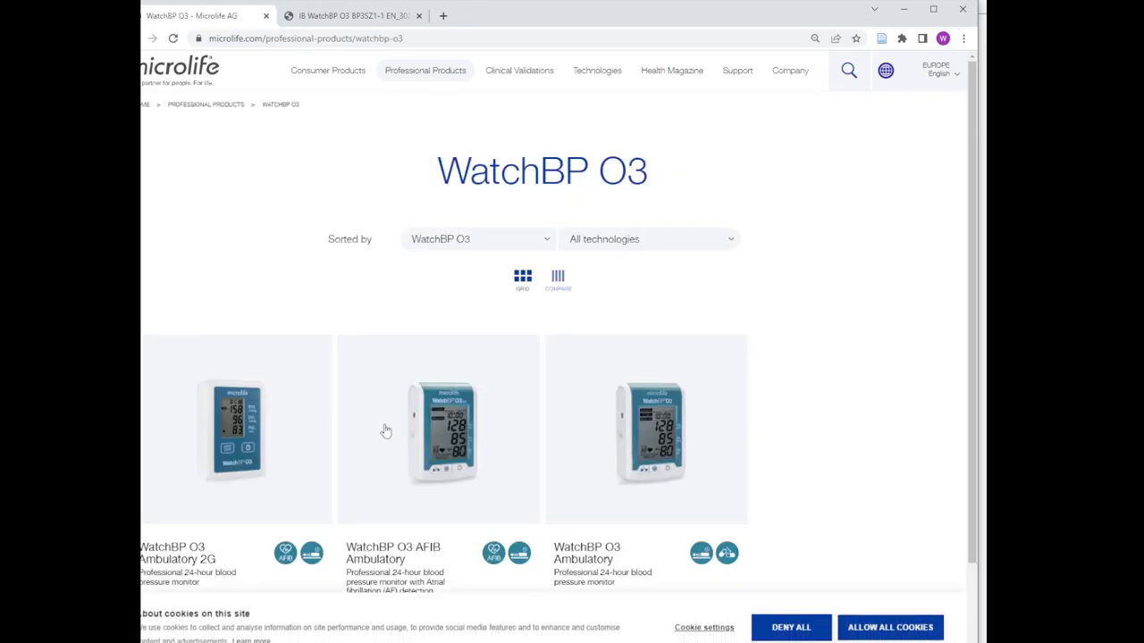
{"action": "mouse_move", "coordinate": [268, 550]}
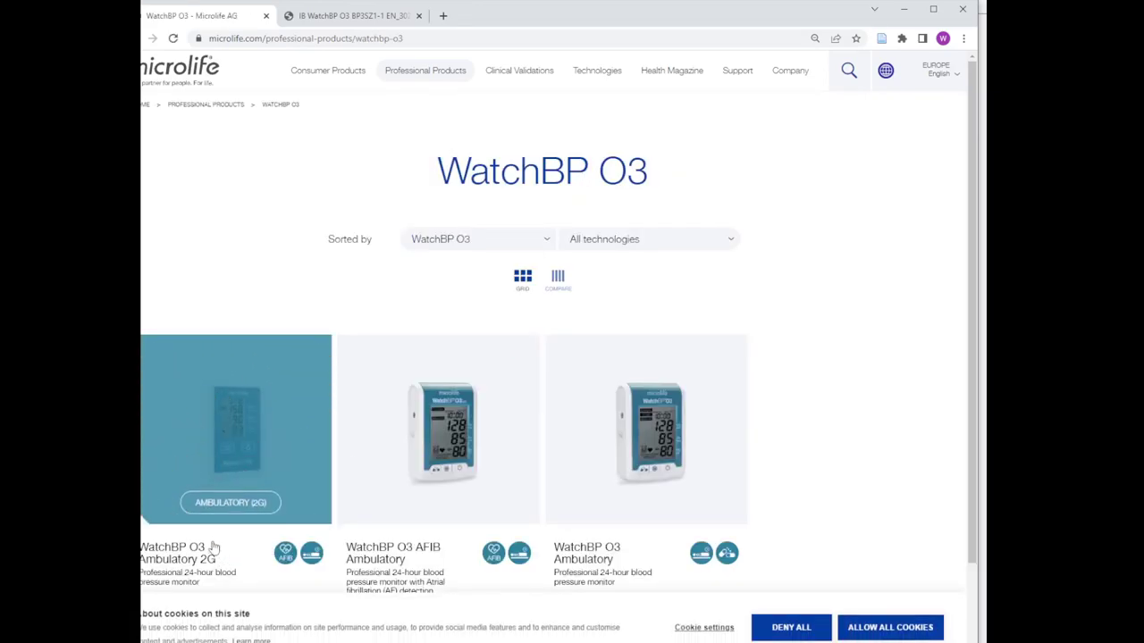
{"action": "left_click", "coordinate": [237, 444]}
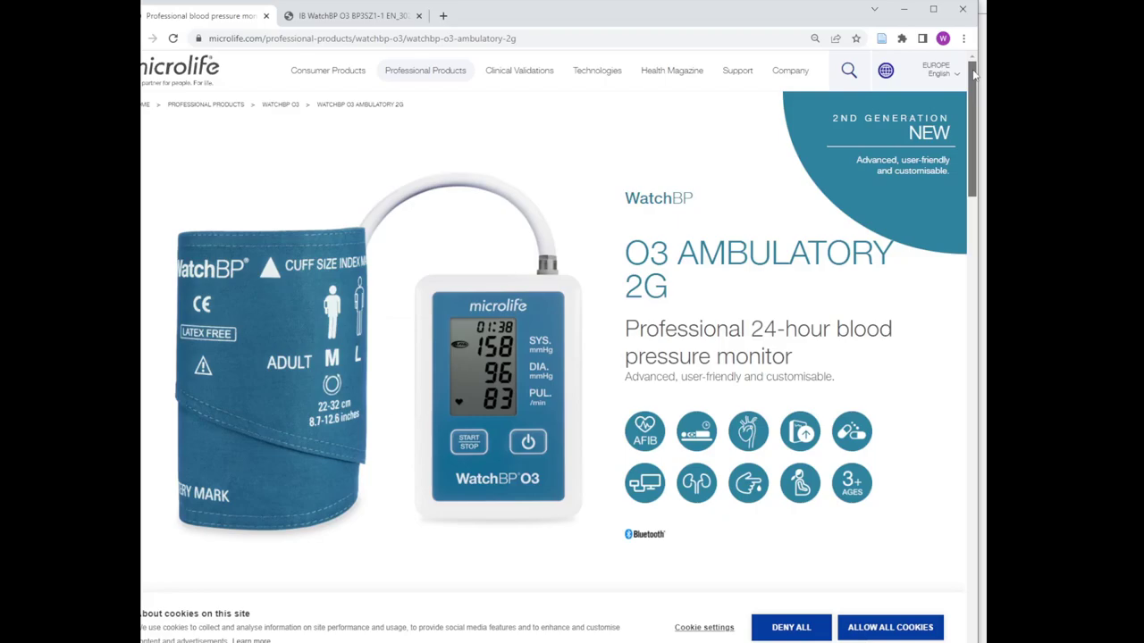
{"action": "left_click_drag", "start_coordinate": [974, 76], "coordinate": [972, 330]}
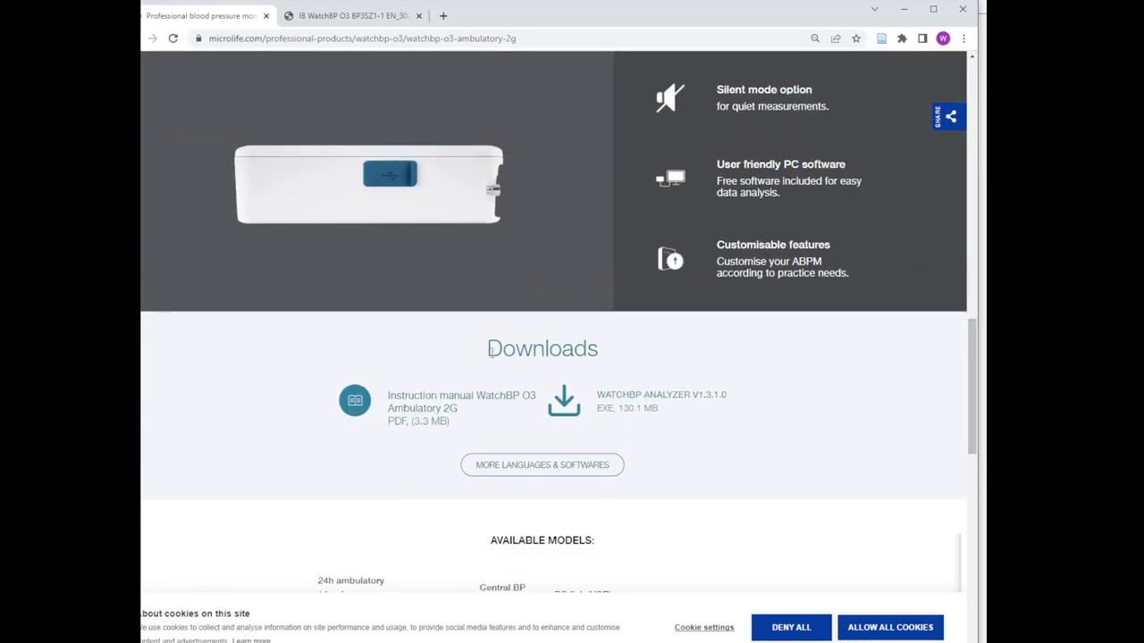
{"action": "left_click_drag", "start_coordinate": [490, 351], "coordinate": [598, 347]}
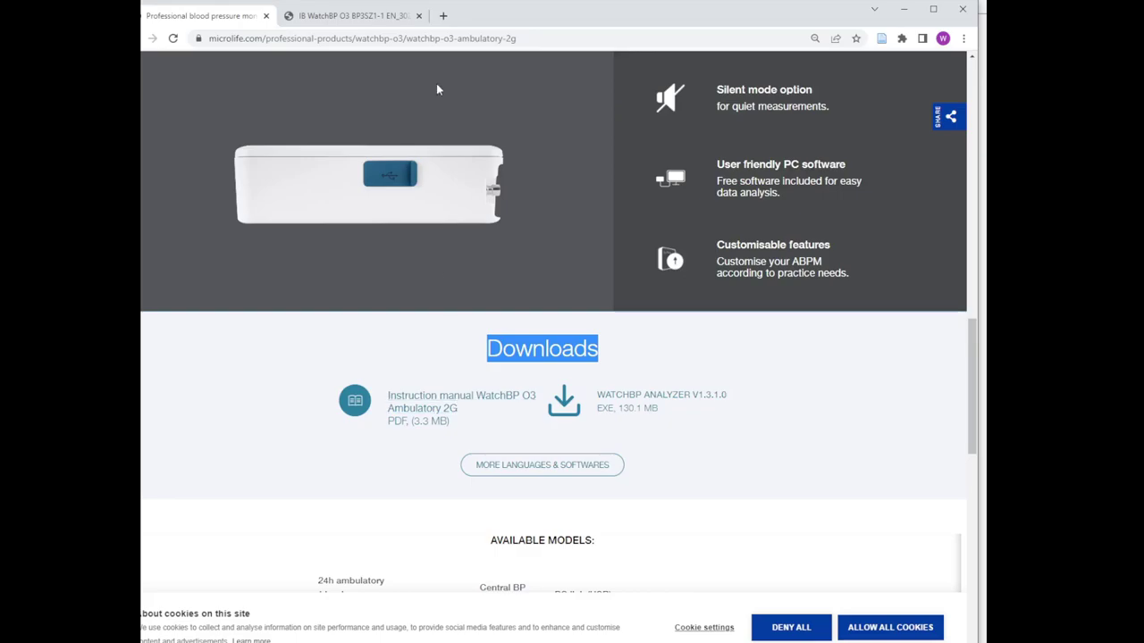
{"action": "left_click", "coordinate": [357, 15]}
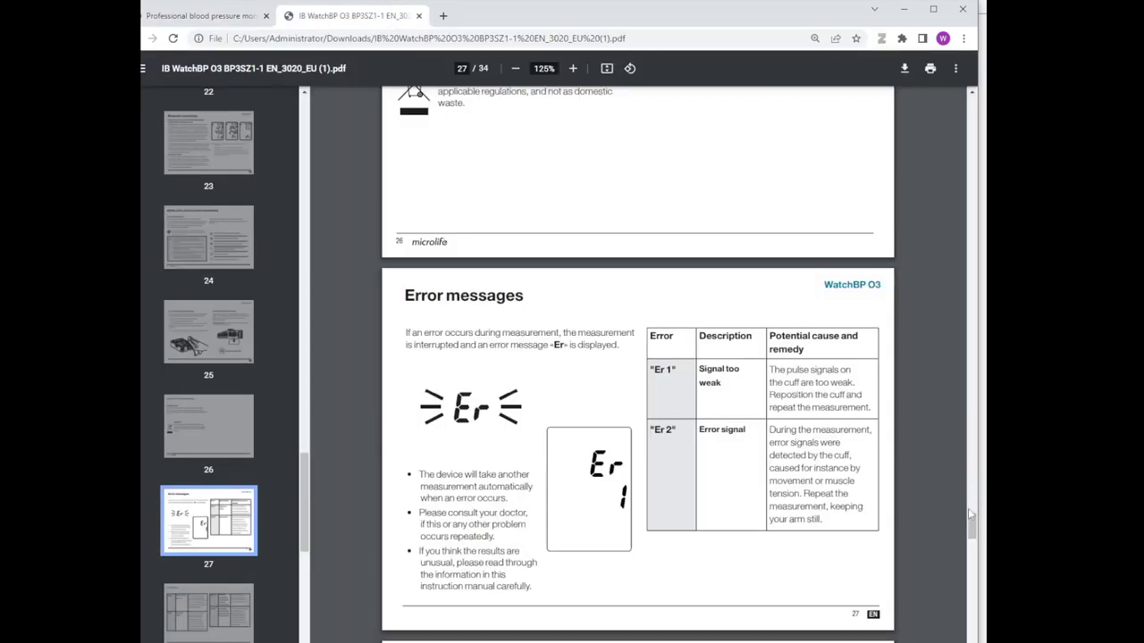
- Skim the WatchBP O3 manual from its cover, then return to the Ambulatory 2G Downloads listing
{"action": "left_click_drag", "start_coordinate": [970, 513], "coordinate": [976, 100]}
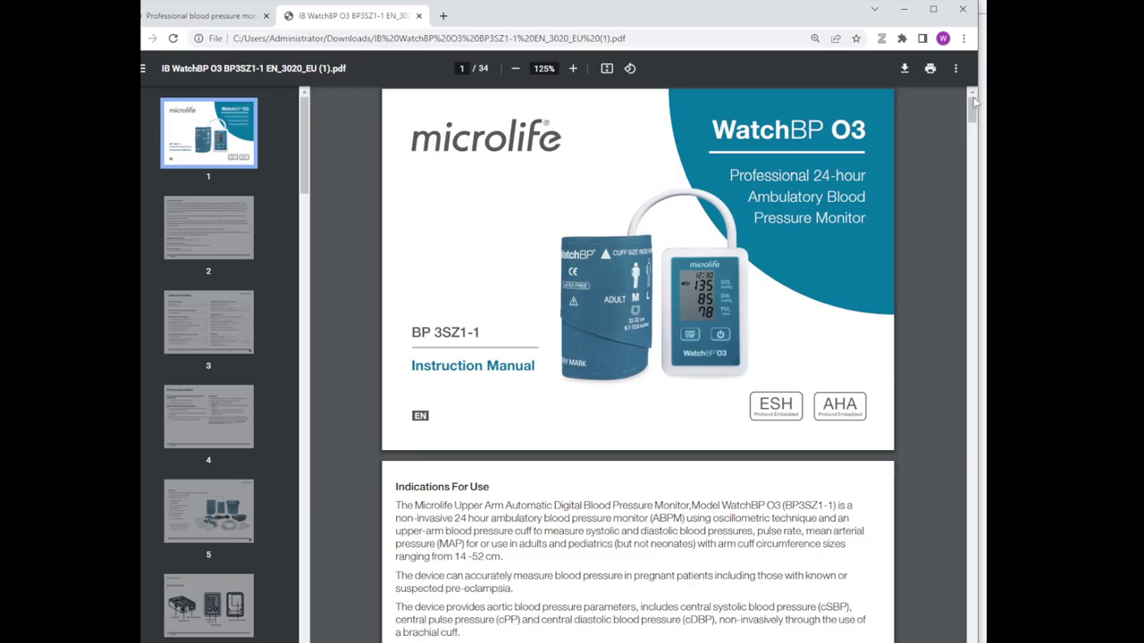
{"action": "left_click_drag", "start_coordinate": [974, 102], "coordinate": [980, 527]}
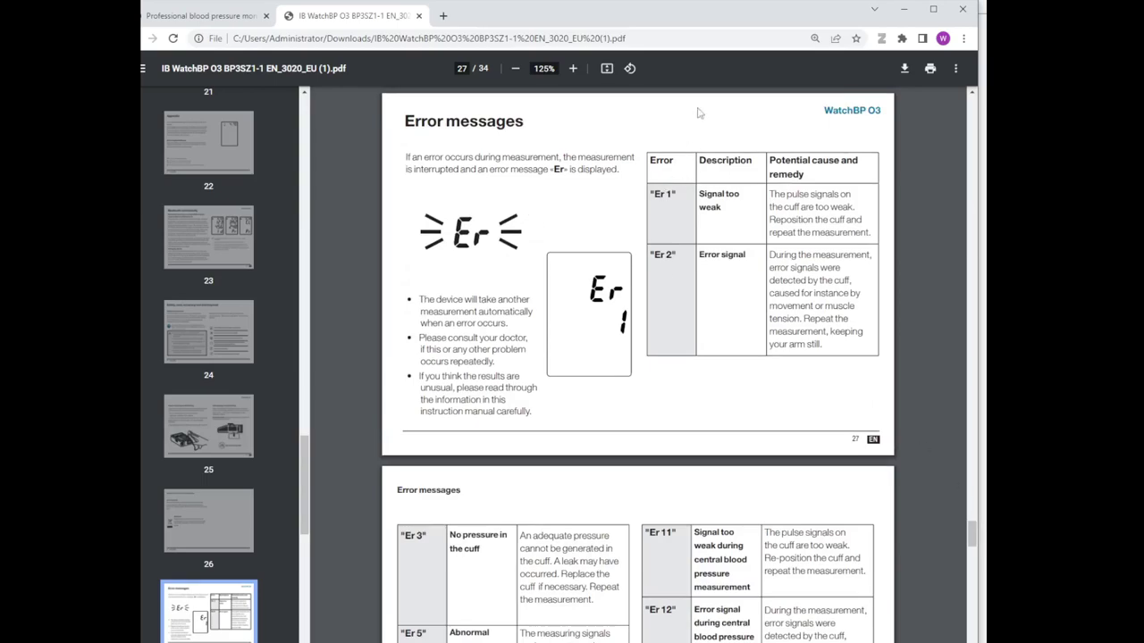
{"action": "left_click", "coordinate": [219, 16]}
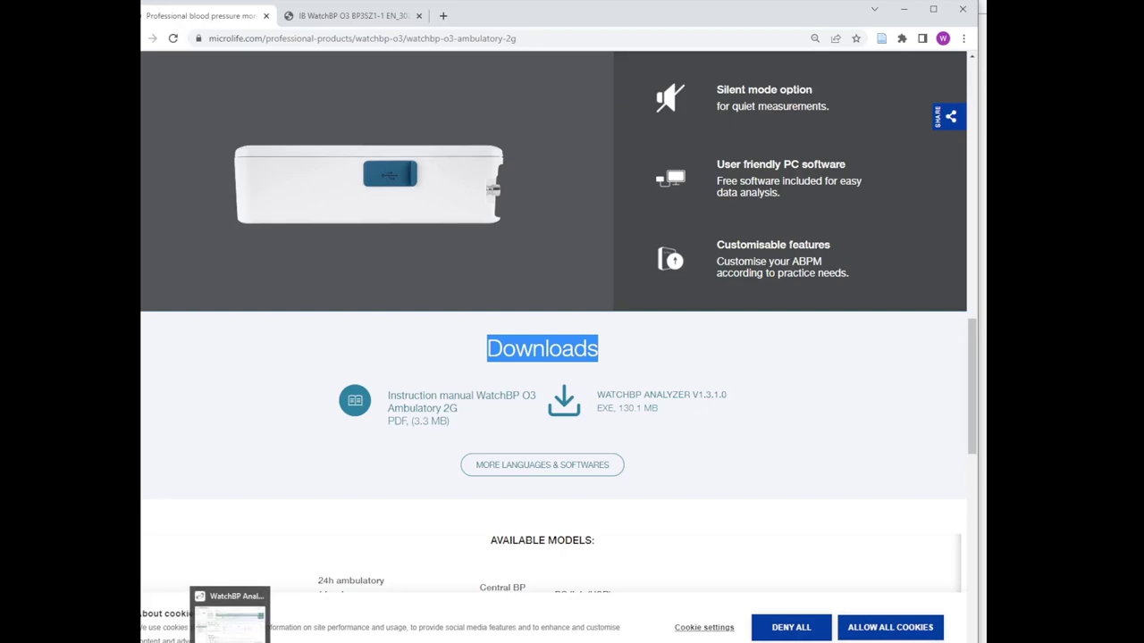
- Bring the WatchBP Analyzer v1.3.0.1 window forward and nudge it into place
{"action": "left_click", "coordinate": [230, 617]}
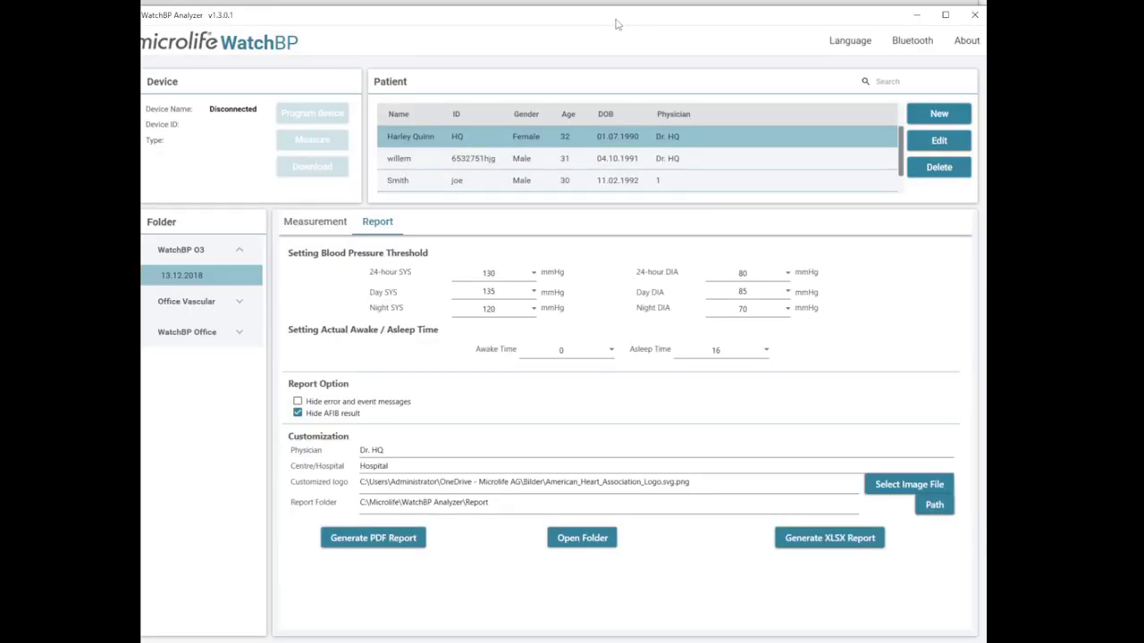
{"action": "left_click_drag", "start_coordinate": [614, 24], "coordinate": [626, 18]}
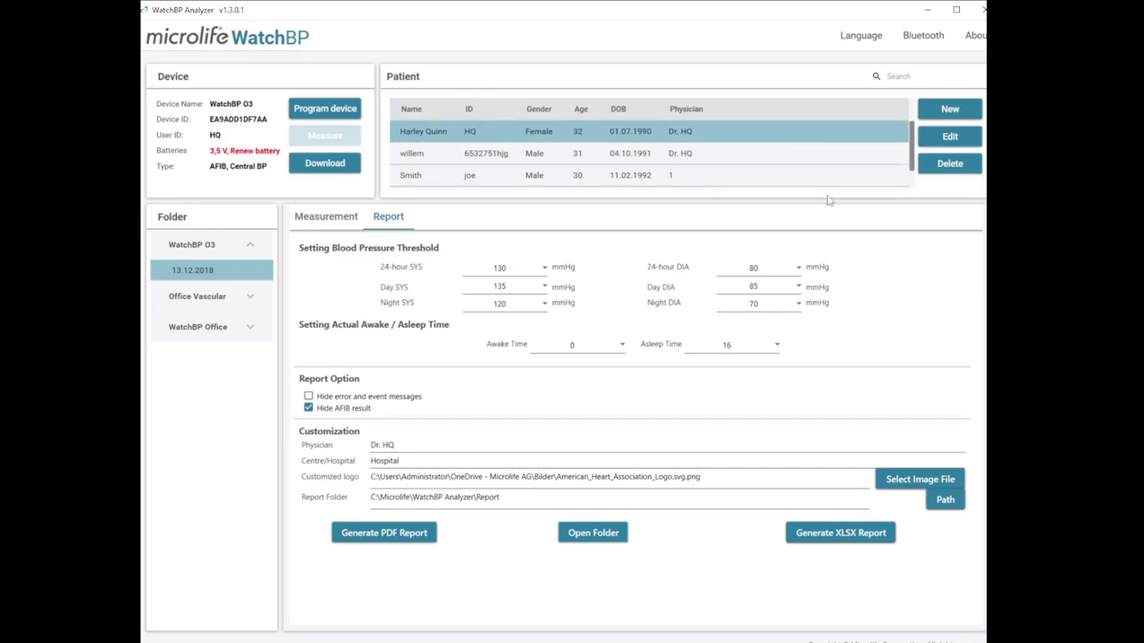
- Start a new patient record with a Patient ID, check the Physician ID list, then cancel it
{"action": "left_click", "coordinate": [962, 109]}
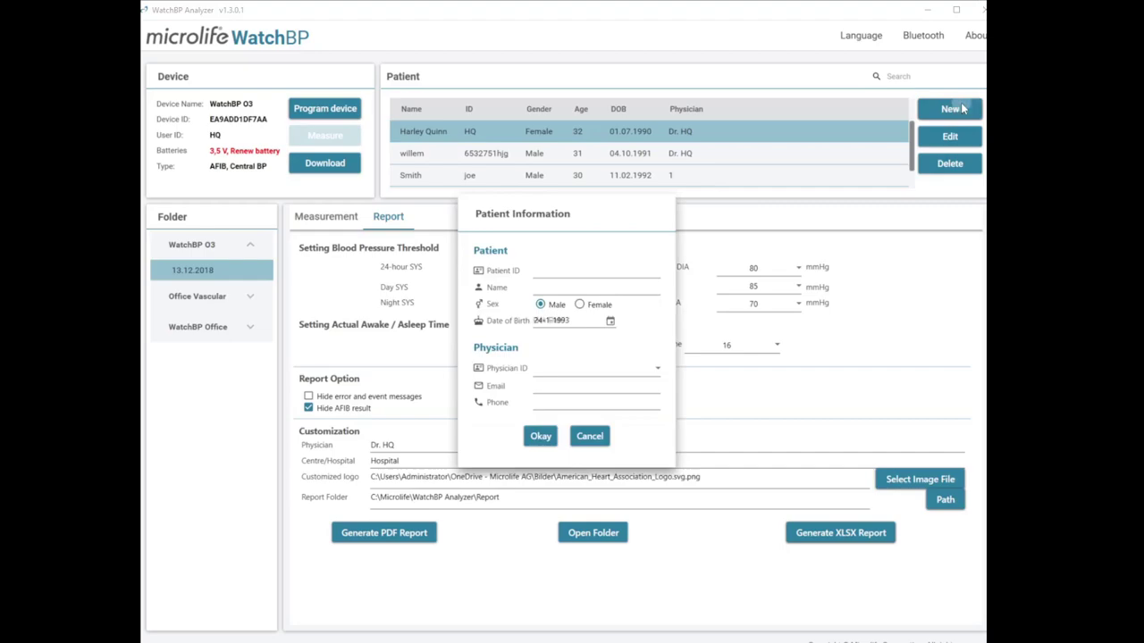
{"action": "left_click", "coordinate": [552, 271]}
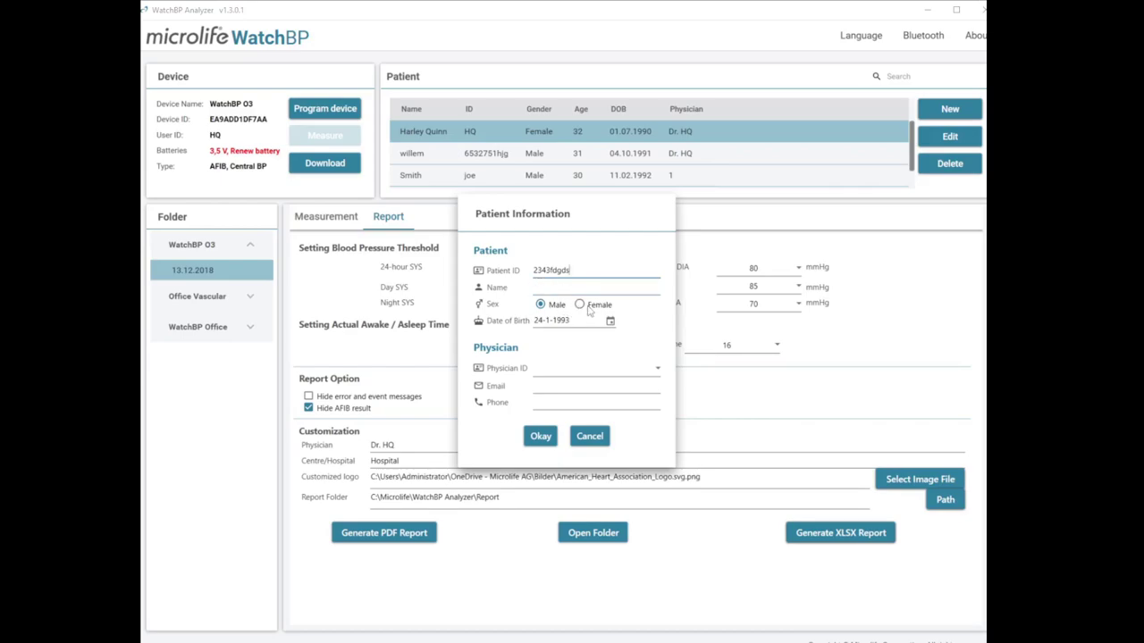
{"action": "left_click", "coordinate": [656, 370]}
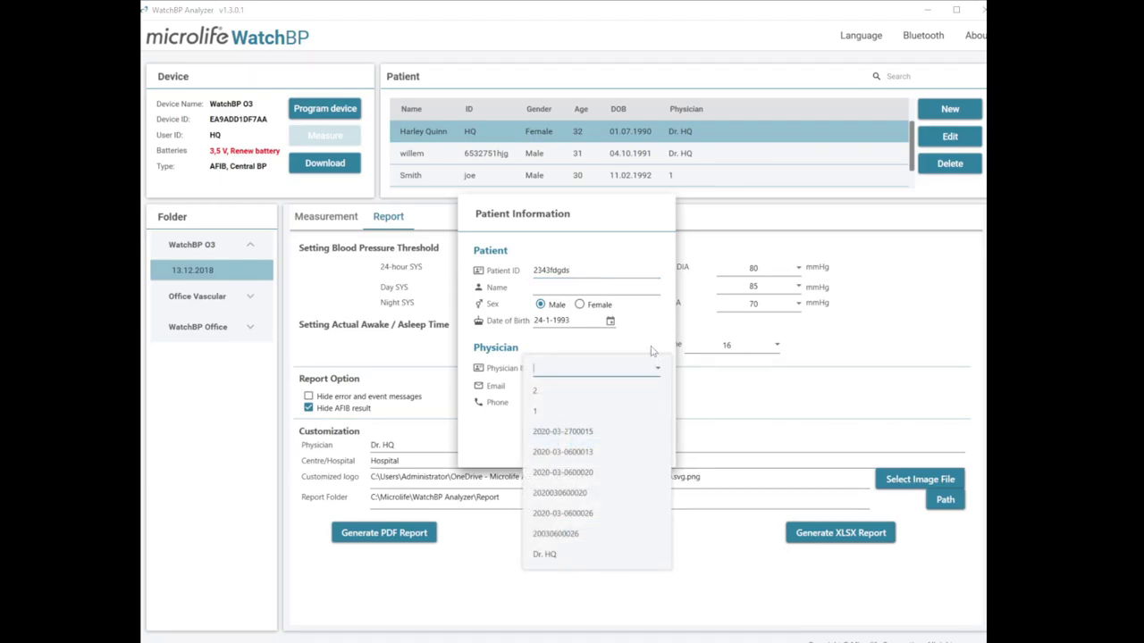
{"action": "left_click", "coordinate": [654, 352]}
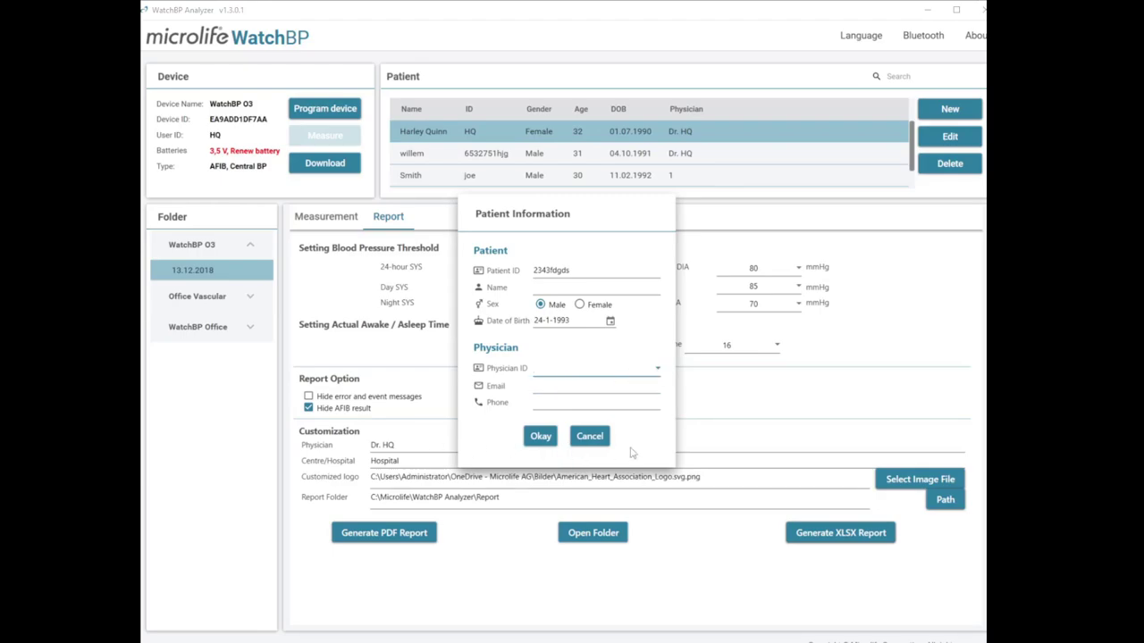
{"action": "left_click", "coordinate": [599, 447]}
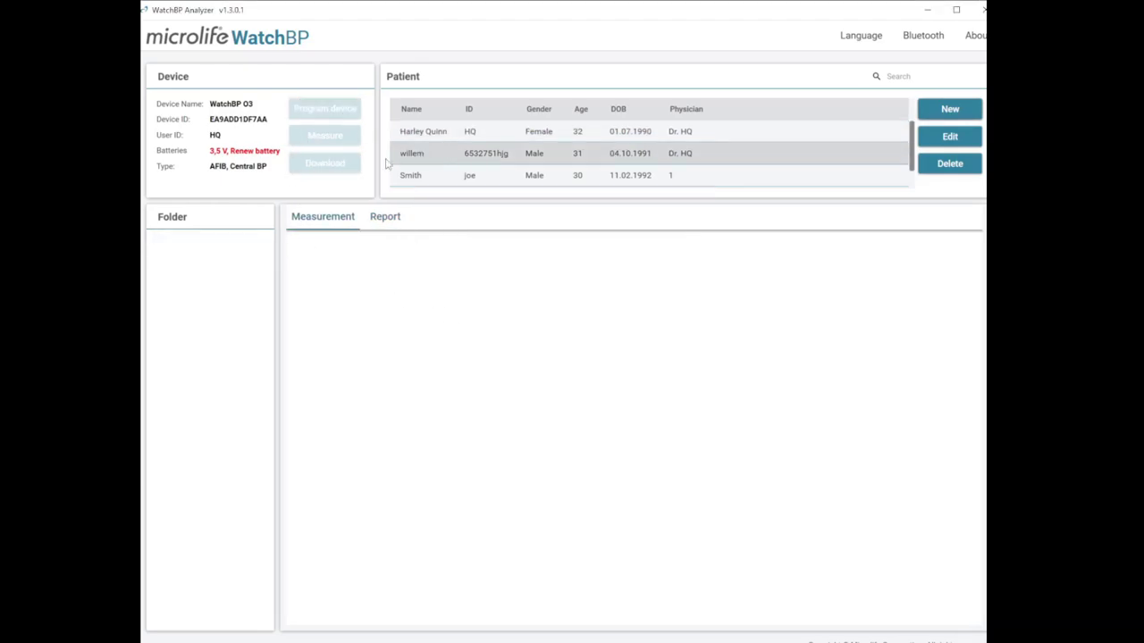
- Select the first patient and open the Program ABPM schedule dialog
{"action": "left_click", "coordinate": [430, 134]}
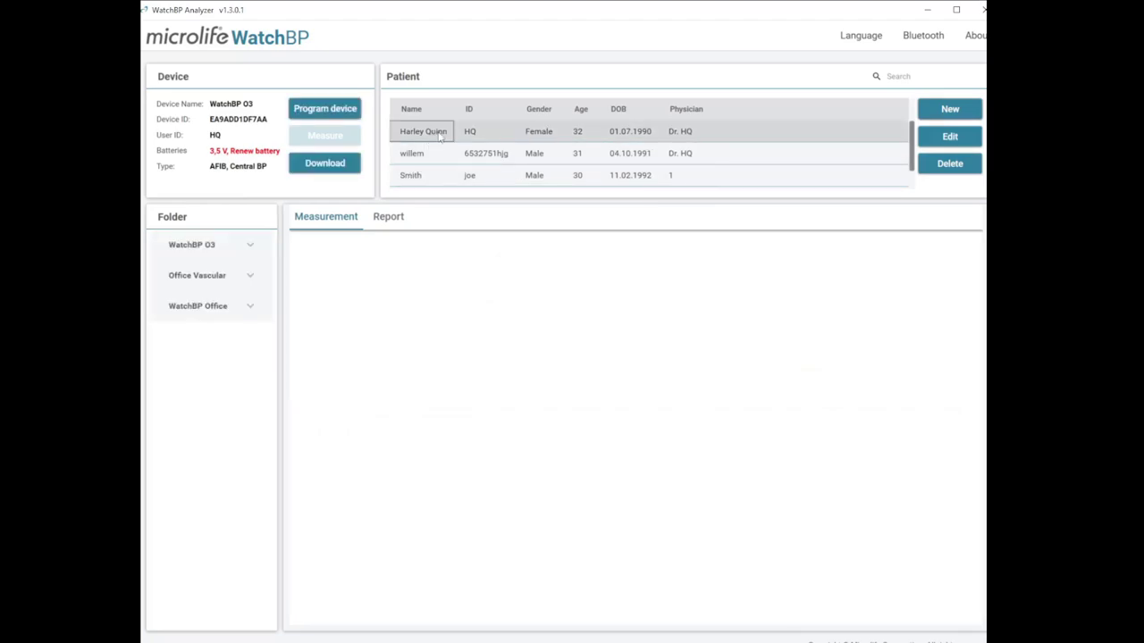
{"action": "left_click", "coordinate": [611, 140]}
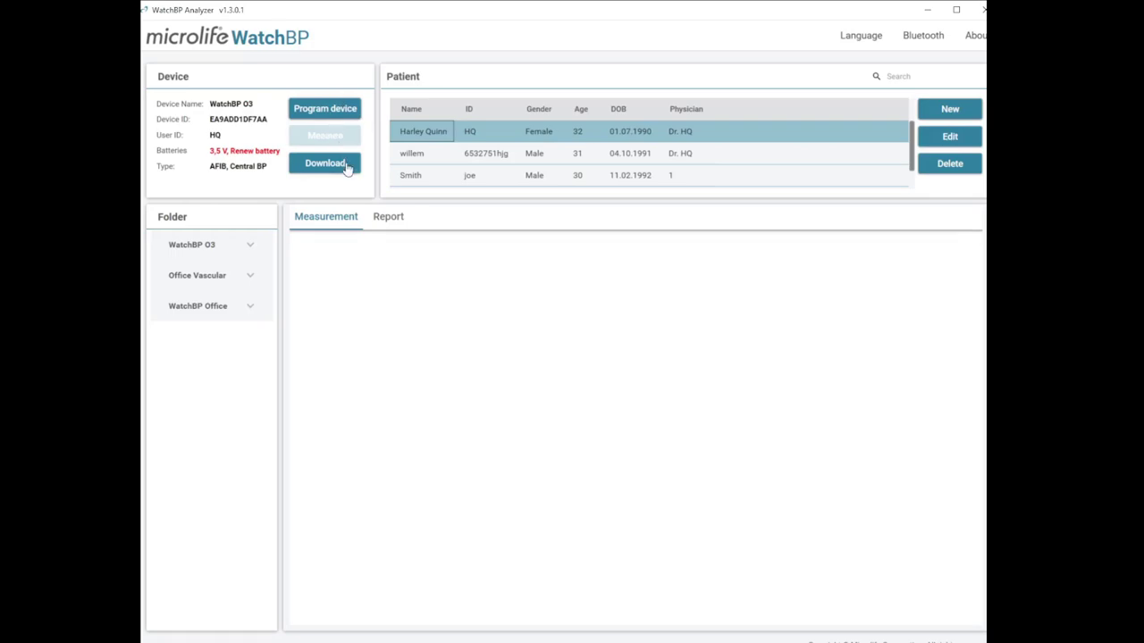
{"action": "left_click", "coordinate": [345, 109]}
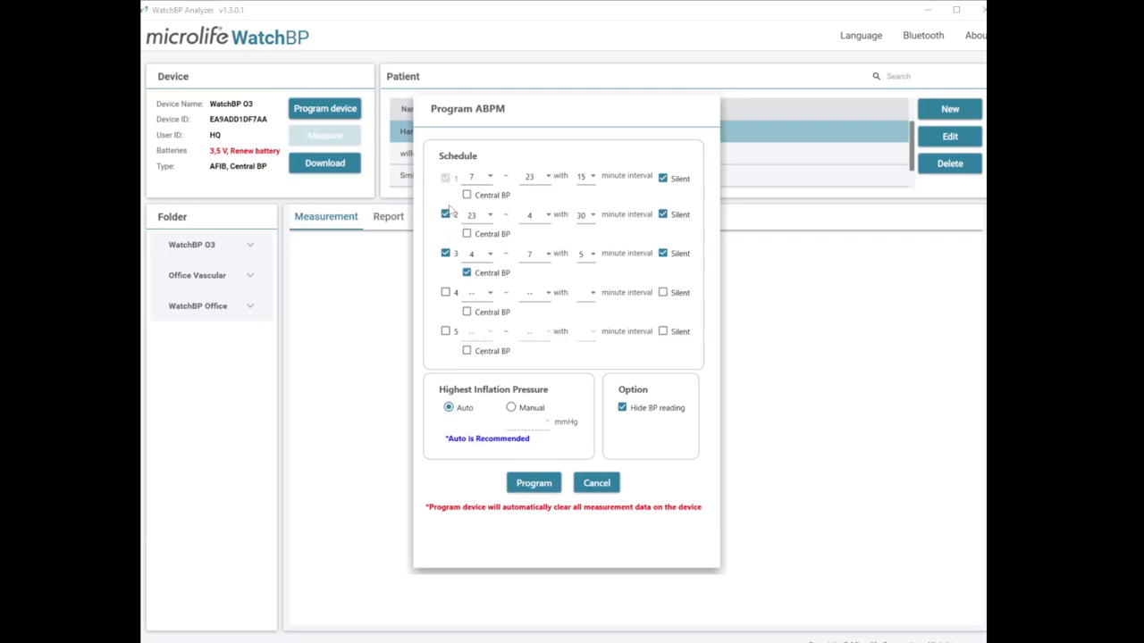
- Disable periods 2 and 3 and set the first period to 8–22 every 15 minutes
{"action": "left_click", "coordinate": [445, 254]}
{"action": "left_click", "coordinate": [446, 216]}
{"action": "left_click", "coordinate": [490, 181]}
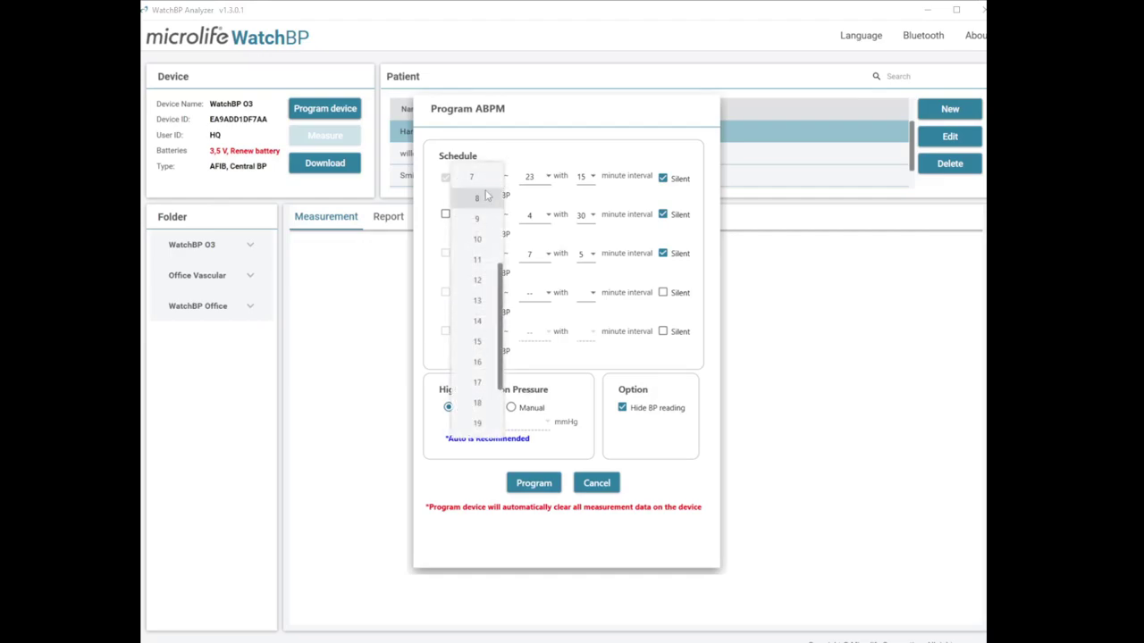
{"action": "left_click", "coordinate": [479, 194]}
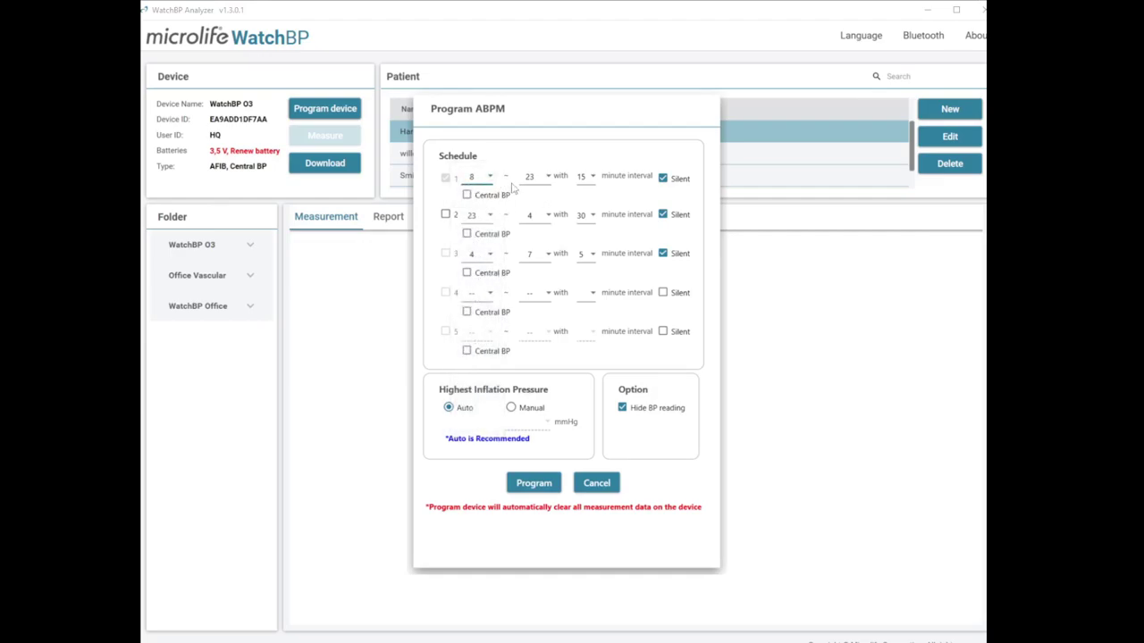
{"action": "left_click", "coordinate": [549, 179]}
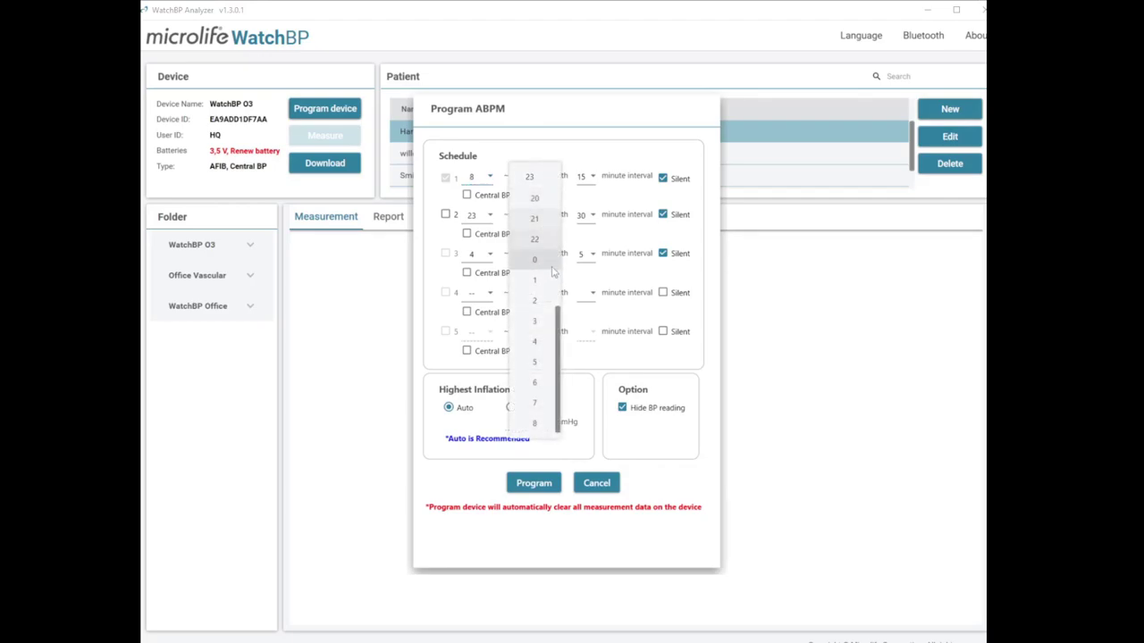
{"action": "left_click", "coordinate": [515, 285]}
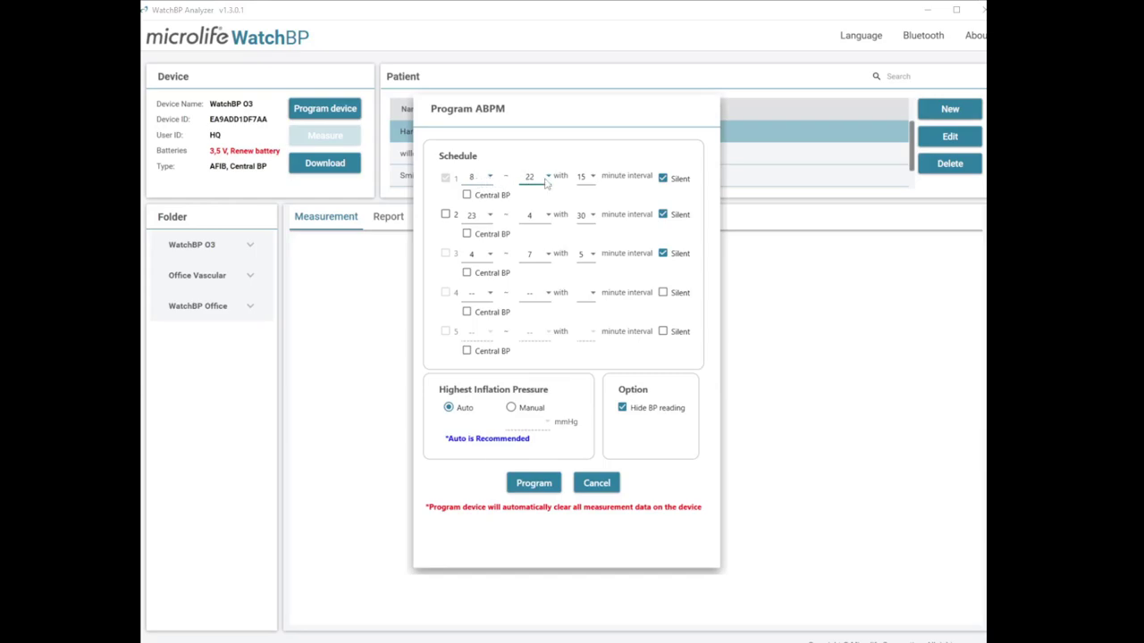
{"action": "left_click", "coordinate": [593, 179]}
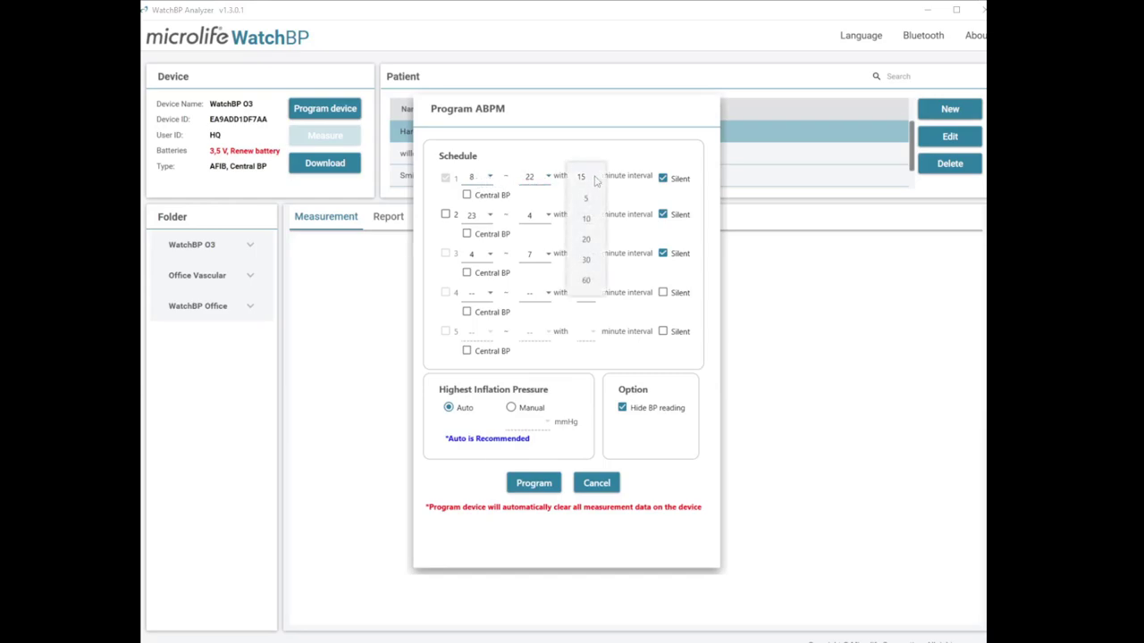
{"action": "left_click", "coordinate": [588, 239]}
{"action": "left_click", "coordinate": [594, 183]}
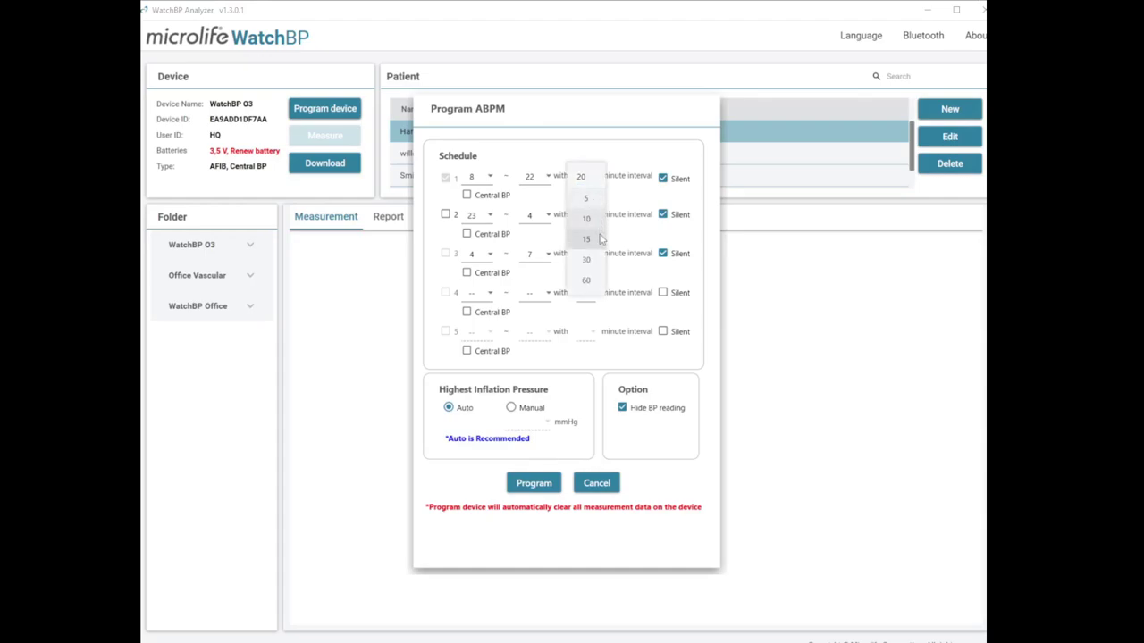
{"action": "left_click", "coordinate": [588, 173]}
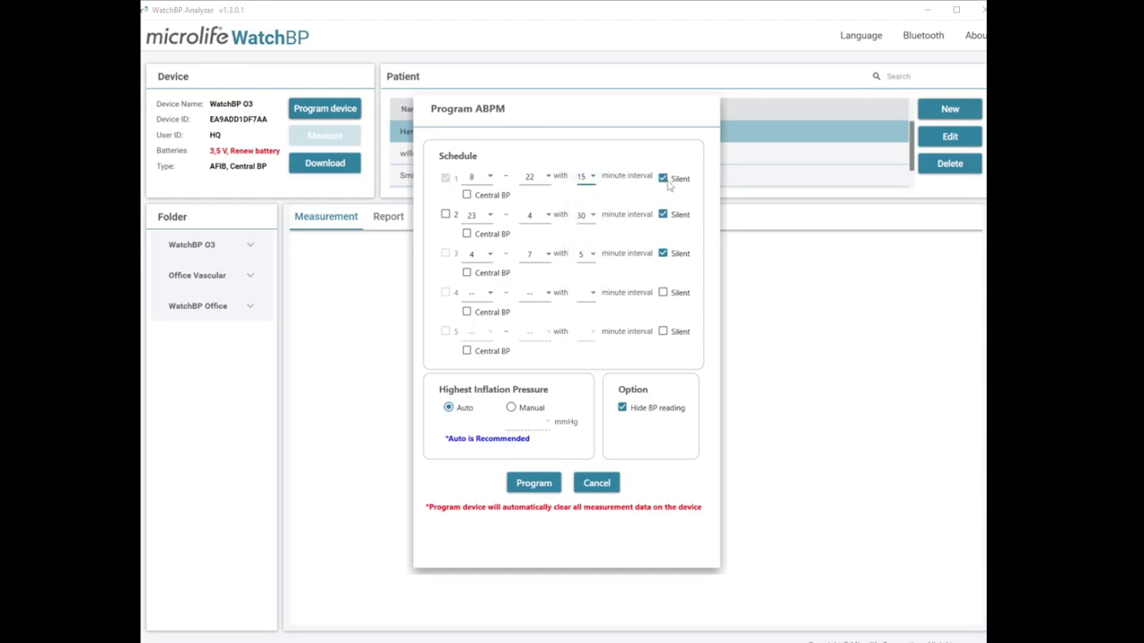
- Leave silent mode enabled for the first 8–22 period
{"action": "left_click", "coordinate": [664, 180]}
{"action": "left_click", "coordinate": [663, 179]}
{"action": "left_click", "coordinate": [663, 179]}
{"action": "left_click", "coordinate": [663, 179]}
{"action": "left_click", "coordinate": [663, 180]}
{"action": "left_click", "coordinate": [663, 179]}
- Re-enable the second period and set it to run from 22 to 4
{"action": "left_click", "coordinate": [445, 216]}
{"action": "left_click", "coordinate": [489, 215]}
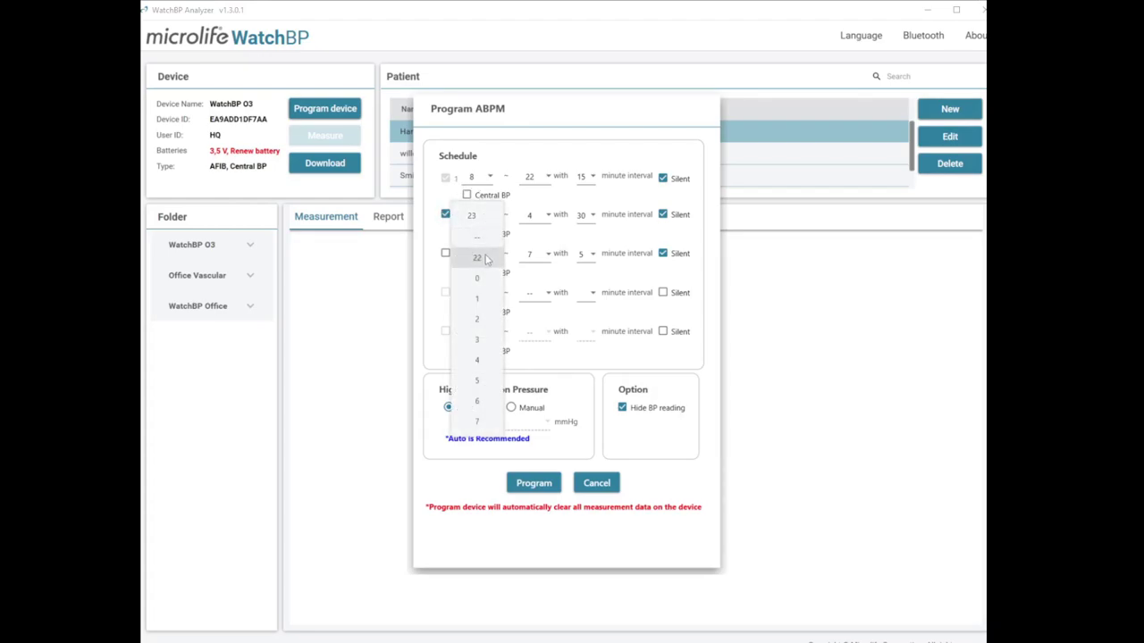
{"action": "left_click", "coordinate": [483, 258]}
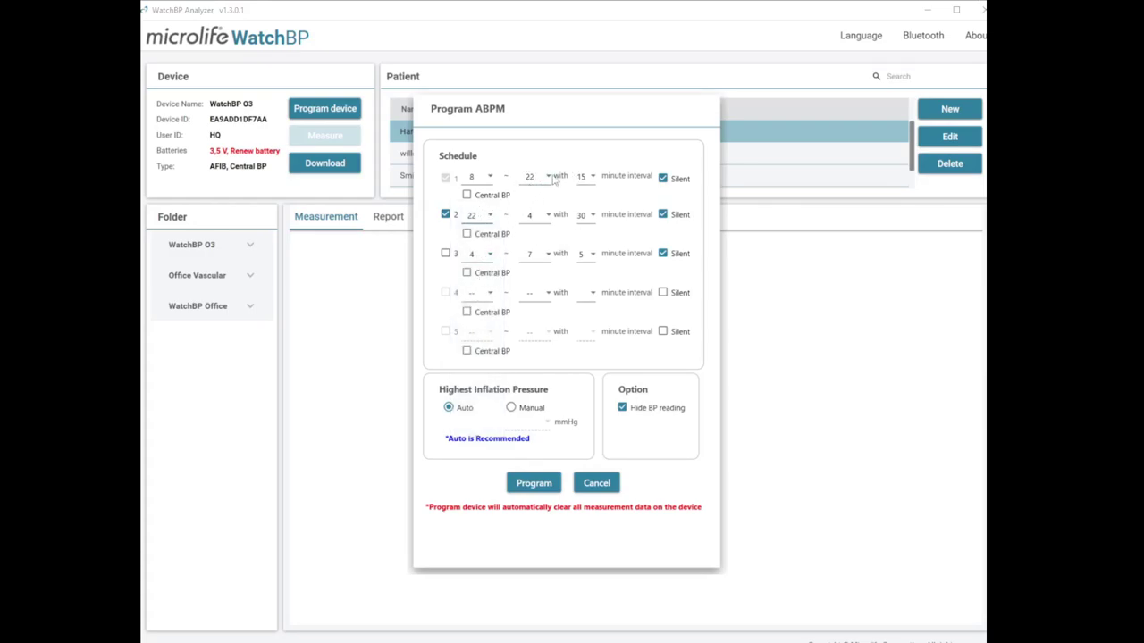
{"action": "left_click", "coordinate": [546, 216]}
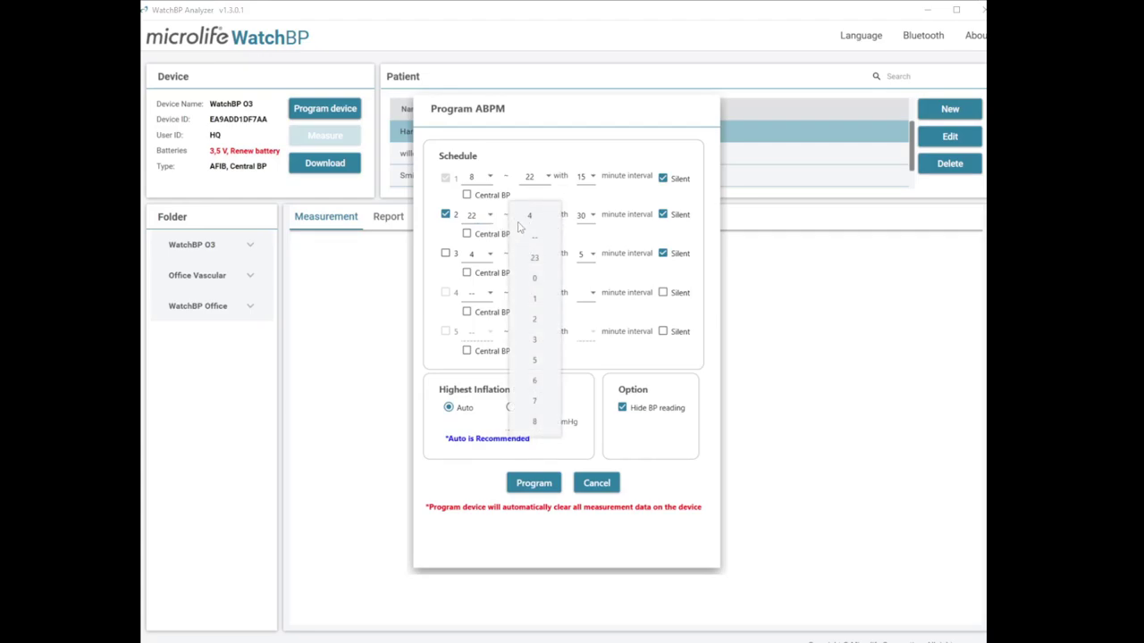
{"action": "left_click", "coordinate": [534, 421]}
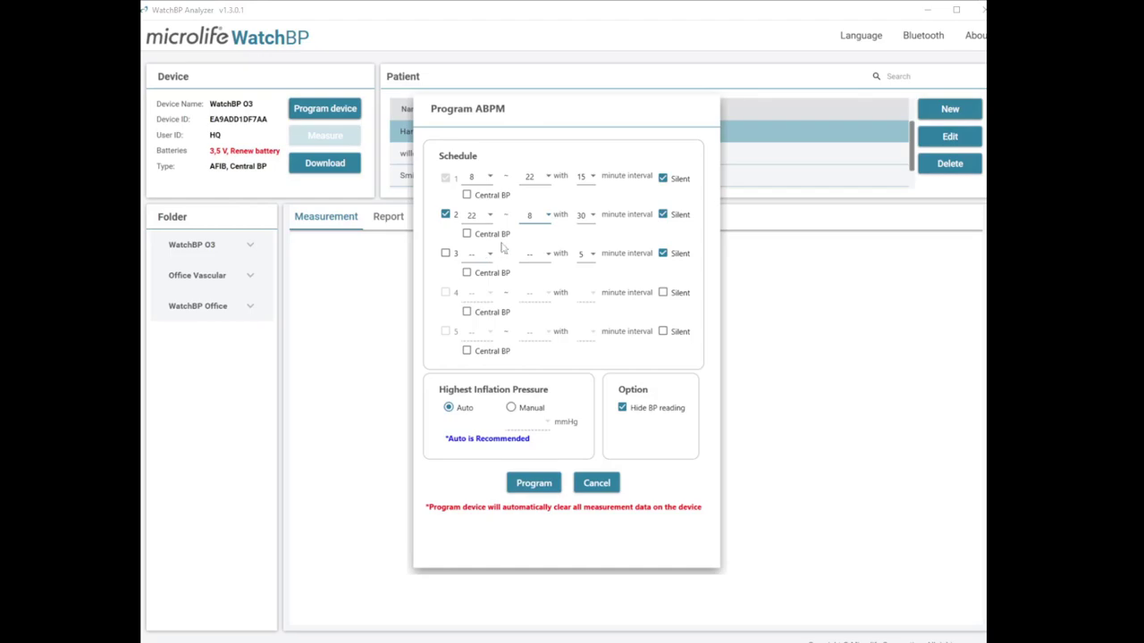
{"action": "left_click", "coordinate": [550, 218]}
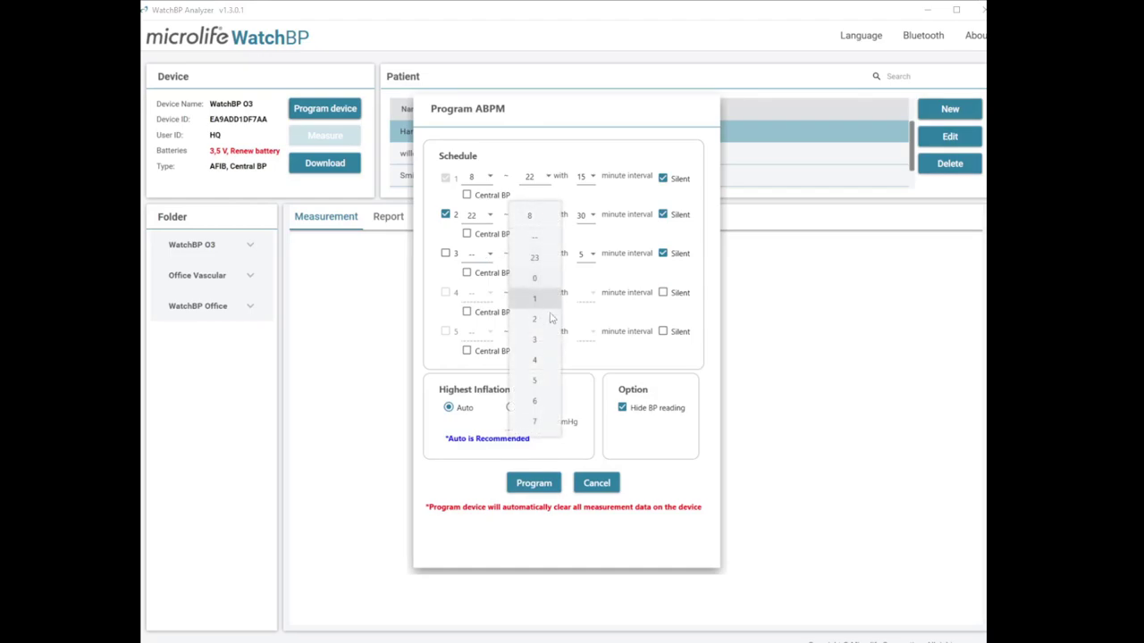
{"action": "left_click", "coordinate": [536, 360]}
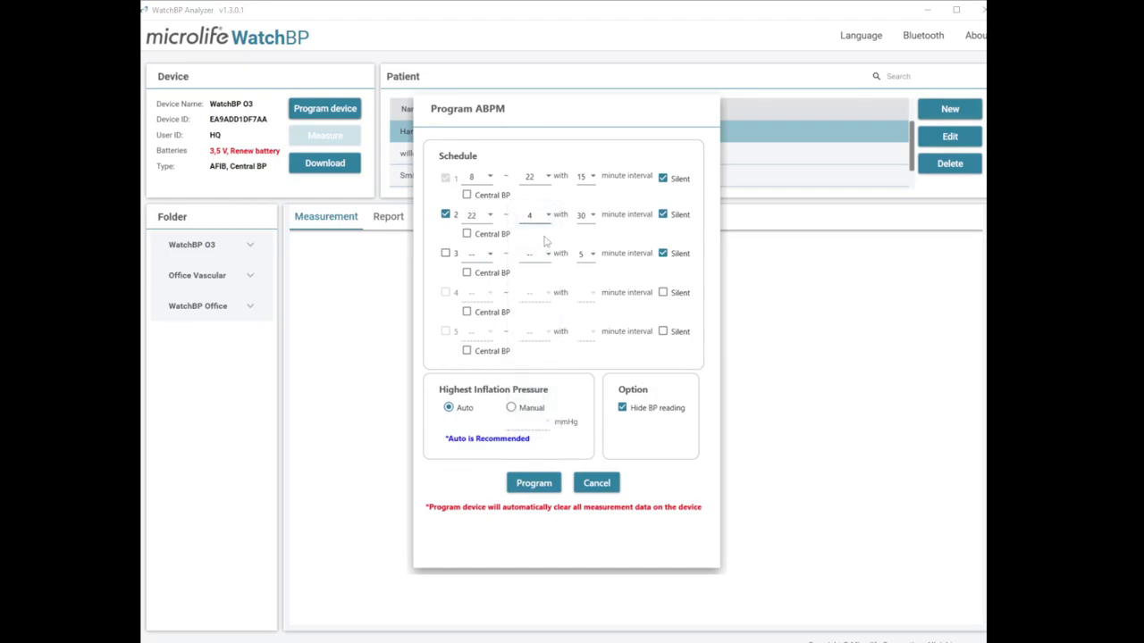
- Enable a third period from 4 to 8 with Central BP turned on
{"action": "left_click", "coordinate": [446, 254]}
{"action": "left_click", "coordinate": [482, 255]}
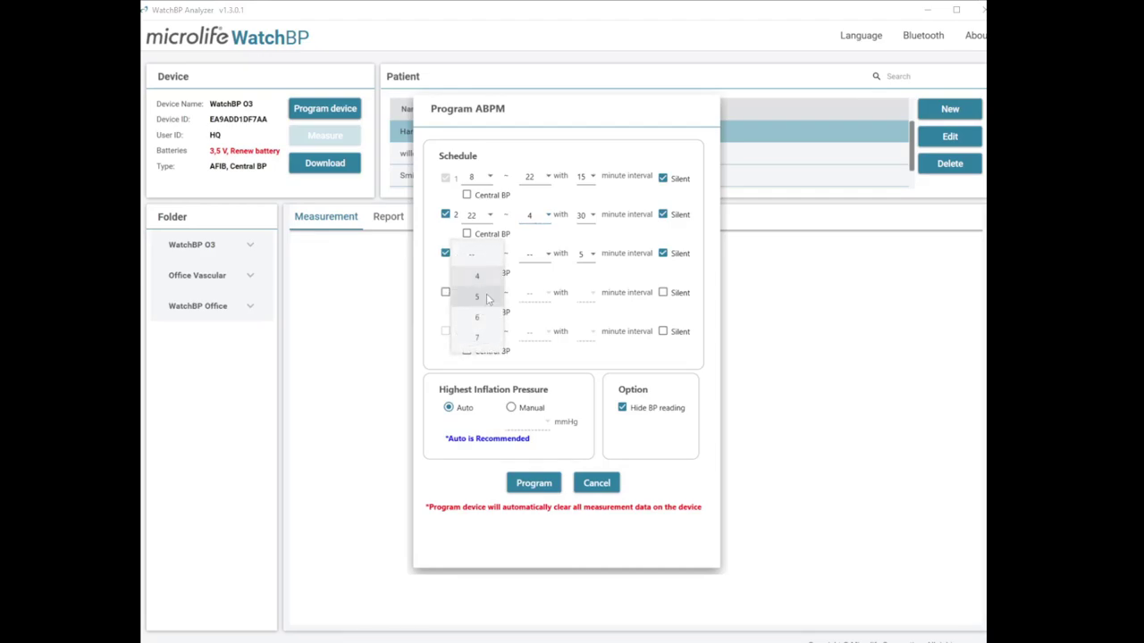
{"action": "left_click", "coordinate": [478, 276]}
{"action": "left_click", "coordinate": [547, 256]}
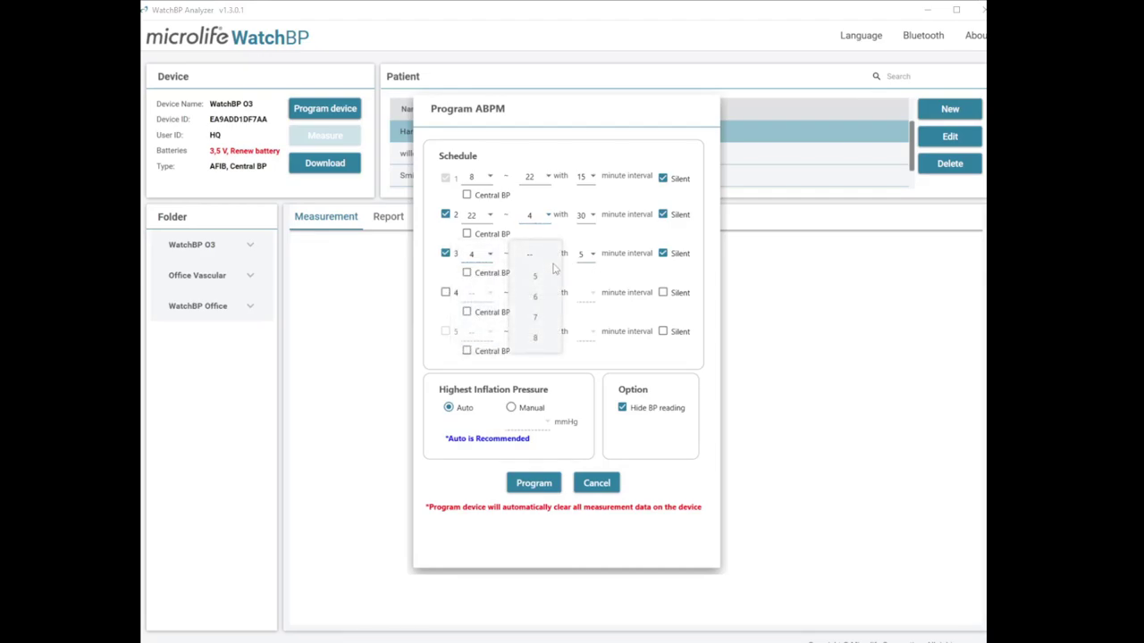
{"action": "left_click", "coordinate": [534, 337]}
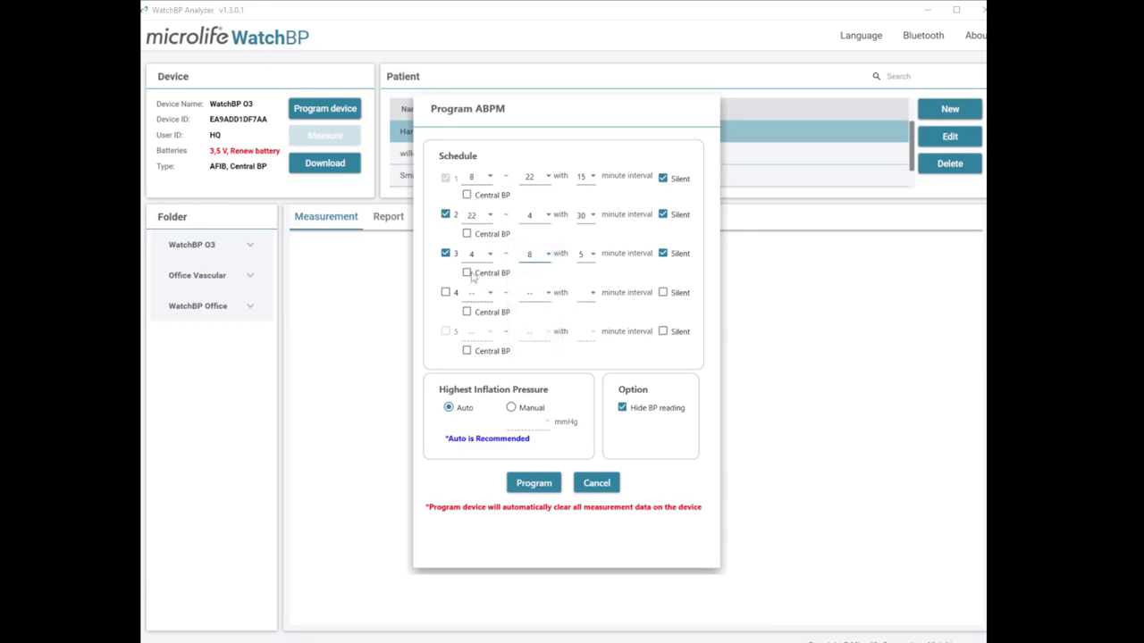
{"action": "left_click", "coordinate": [468, 274]}
{"action": "left_click", "coordinate": [591, 257]}
{"action": "left_click", "coordinate": [512, 408]}
{"action": "left_click", "coordinate": [548, 424]}
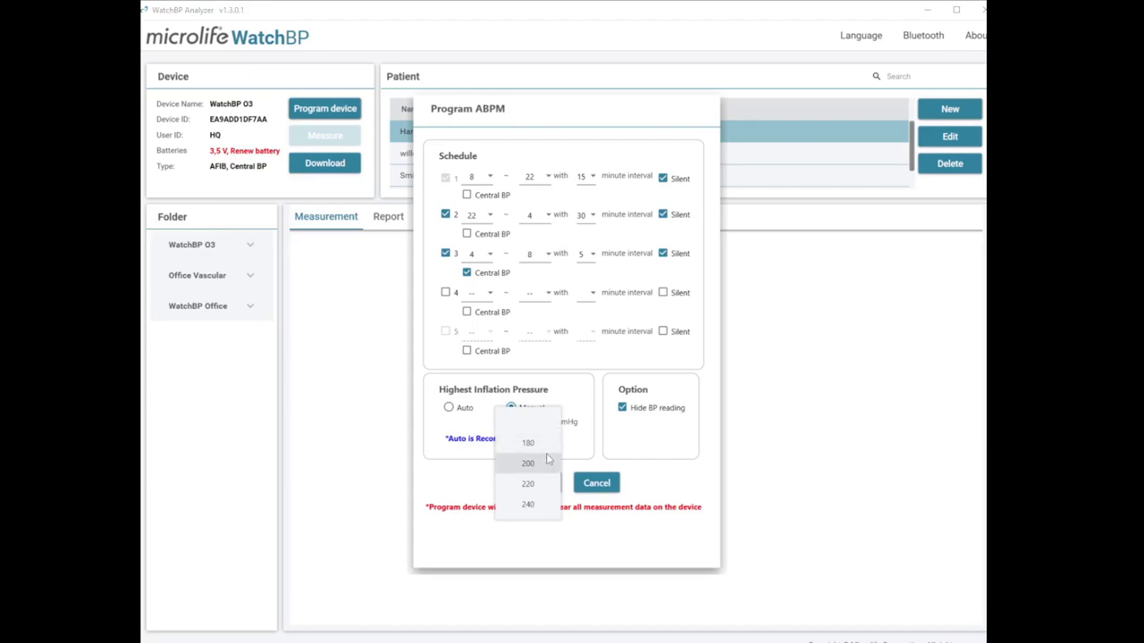
{"action": "left_click", "coordinate": [547, 458]}
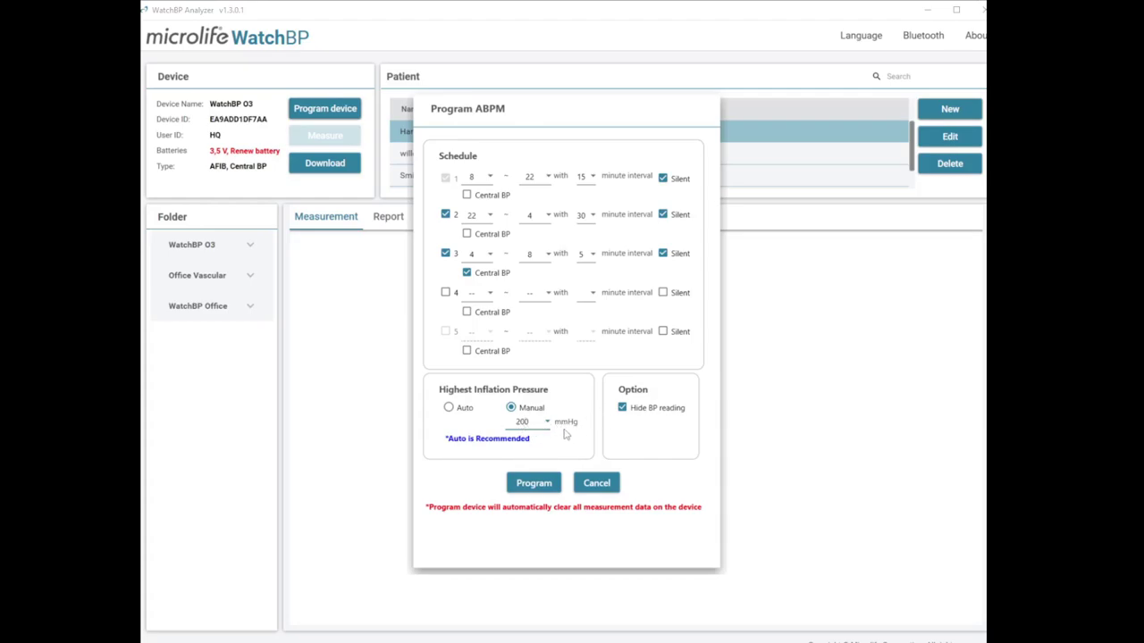
{"action": "left_click", "coordinate": [449, 407]}
- Program the WatchBP O3 with the new schedule, accepting the data-clearing warning and success message
{"action": "left_click", "coordinate": [533, 483]}
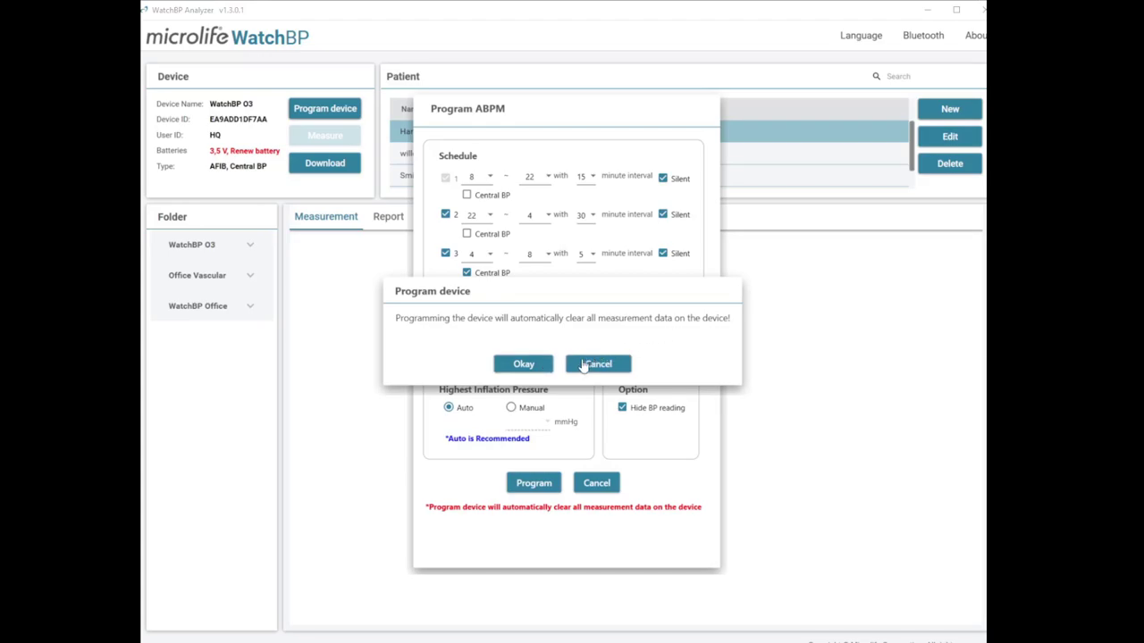
{"action": "left_click", "coordinate": [523, 364]}
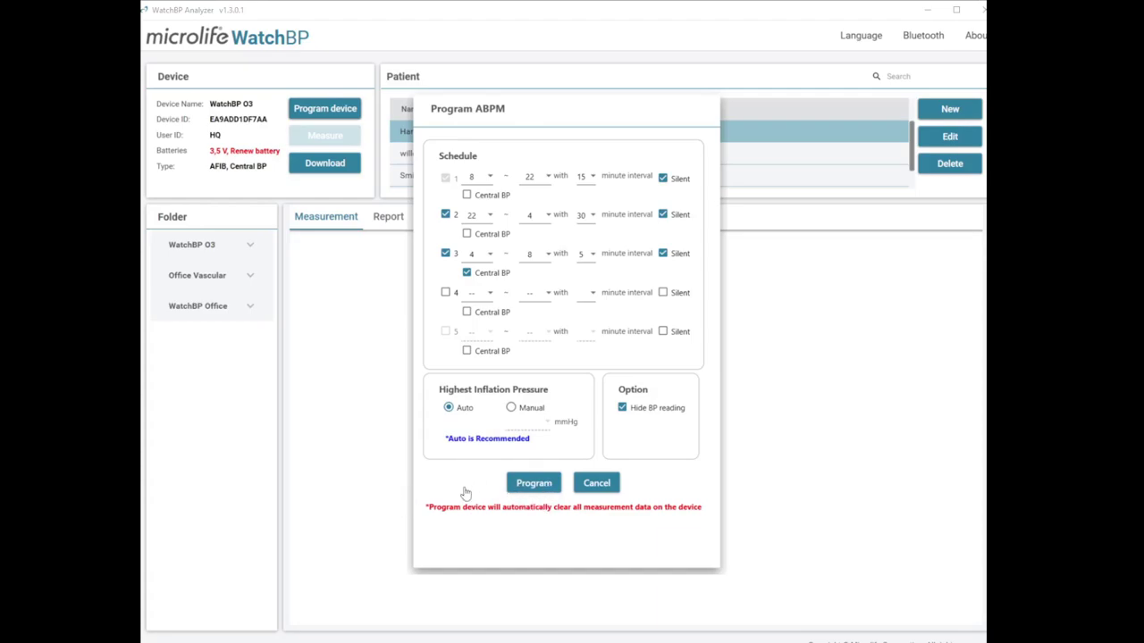
{"action": "left_click", "coordinate": [531, 489]}
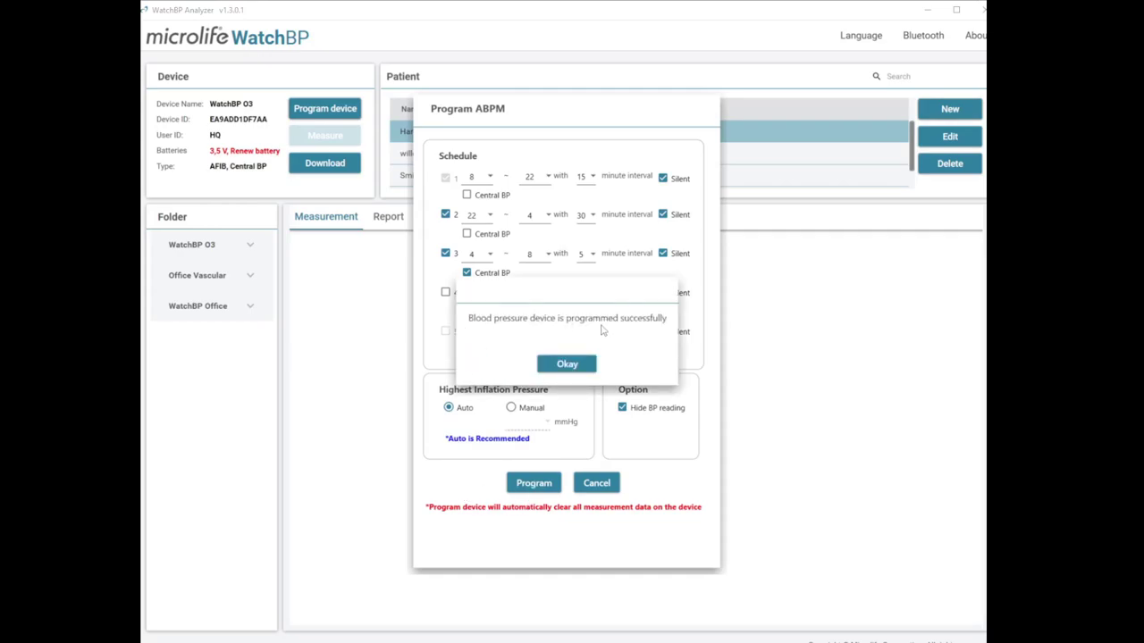
{"action": "left_click", "coordinate": [588, 366]}
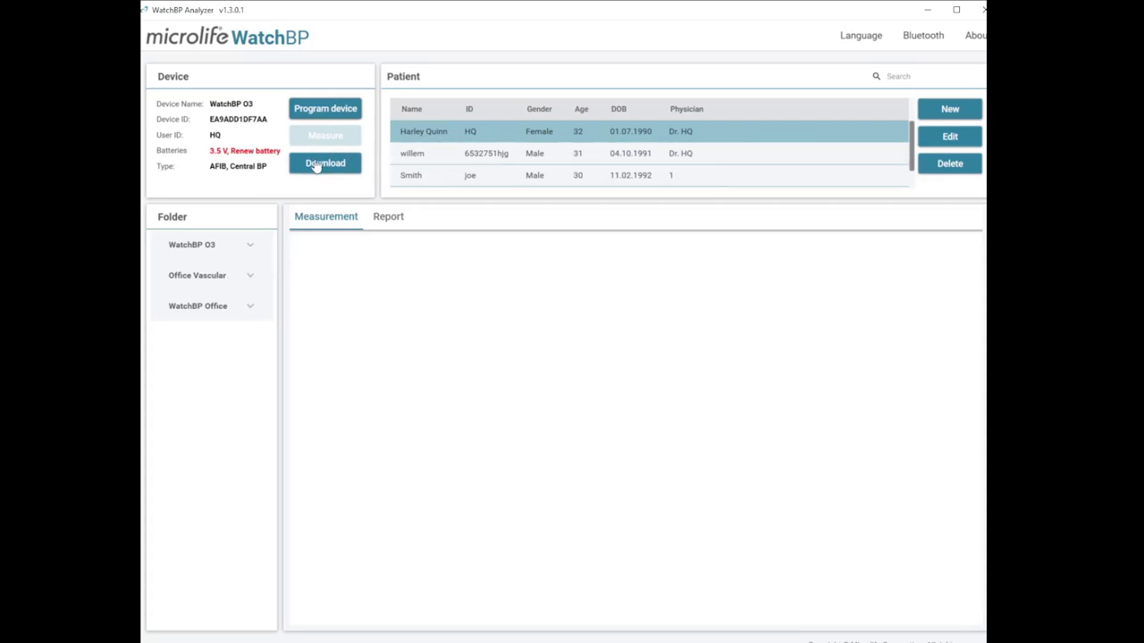
- Download the device's recorded readings for the current patient, including waveform data
{"action": "left_click", "coordinate": [339, 166]}
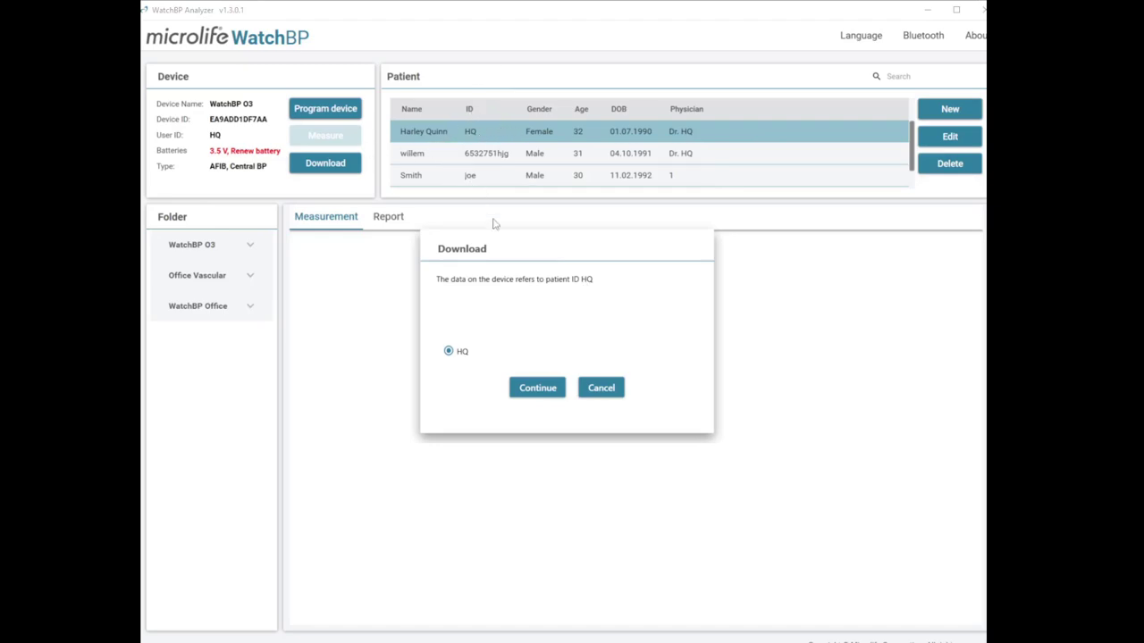
{"action": "left_click", "coordinate": [539, 390]}
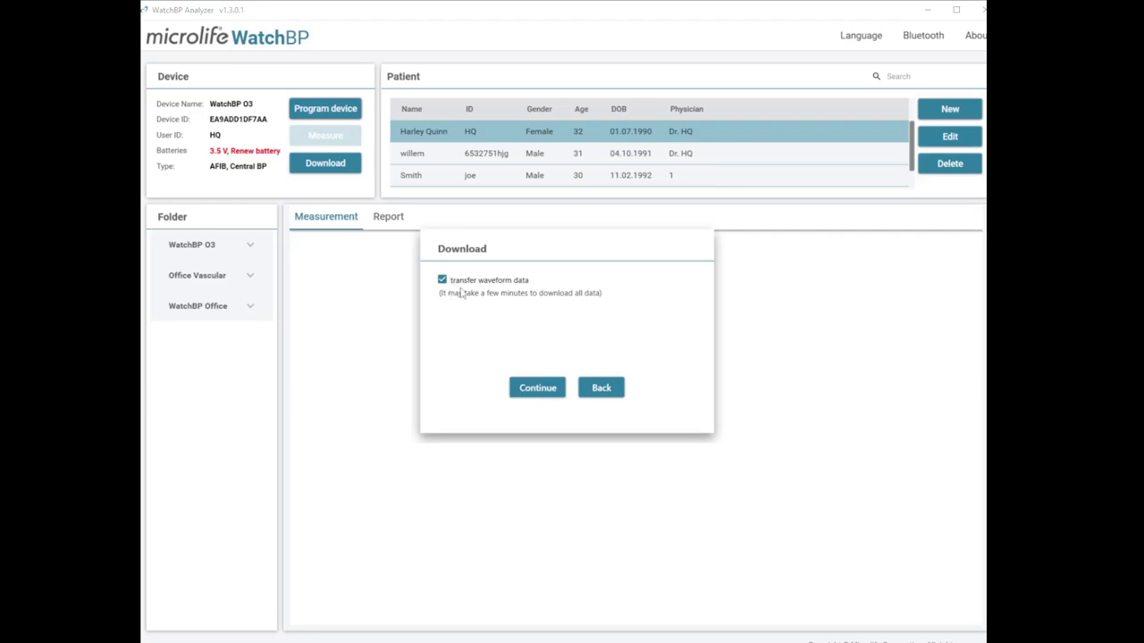
{"action": "left_click", "coordinate": [550, 387]}
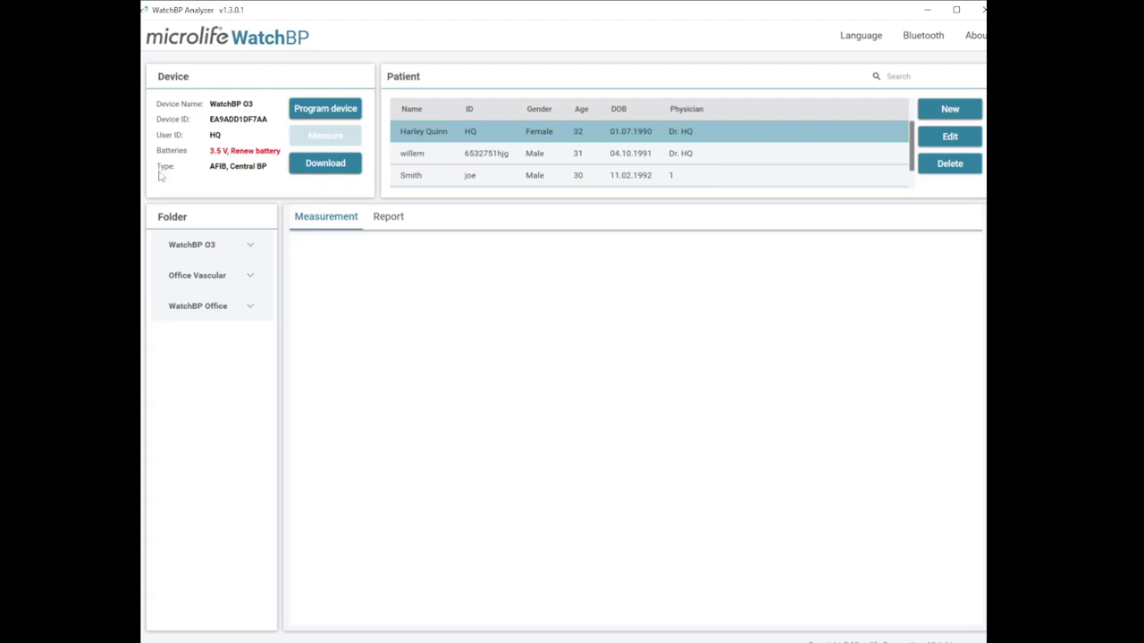
- Open the WatchBP O3 13.12.2018 recording's Measurement table and scroll up to the first reading
{"action": "left_click", "coordinate": [253, 248]}
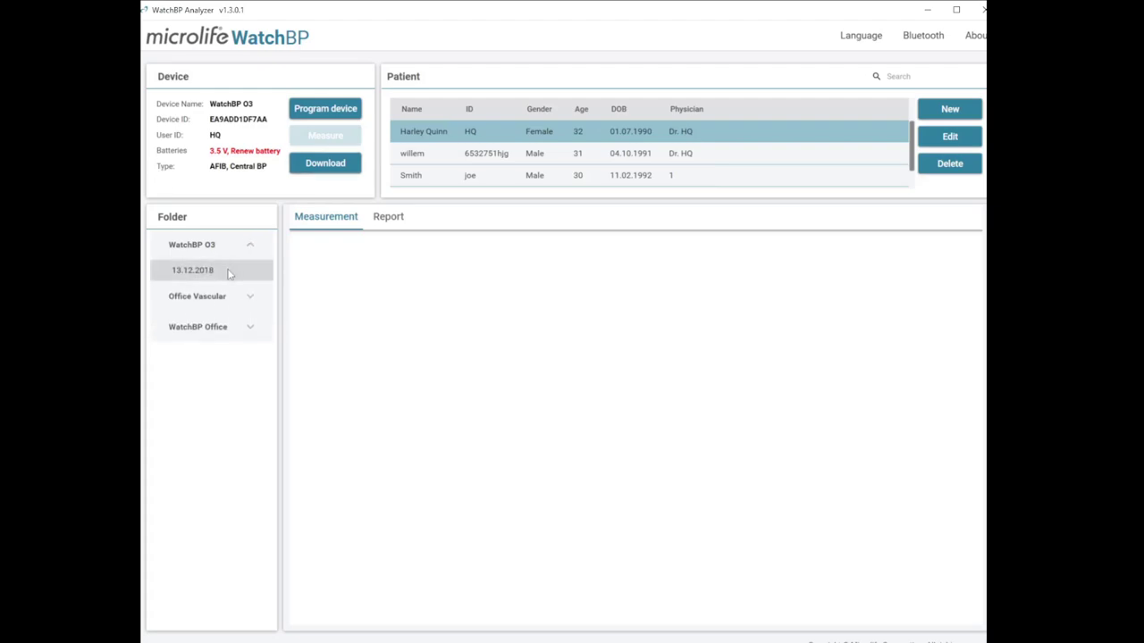
{"action": "left_click", "coordinate": [228, 273]}
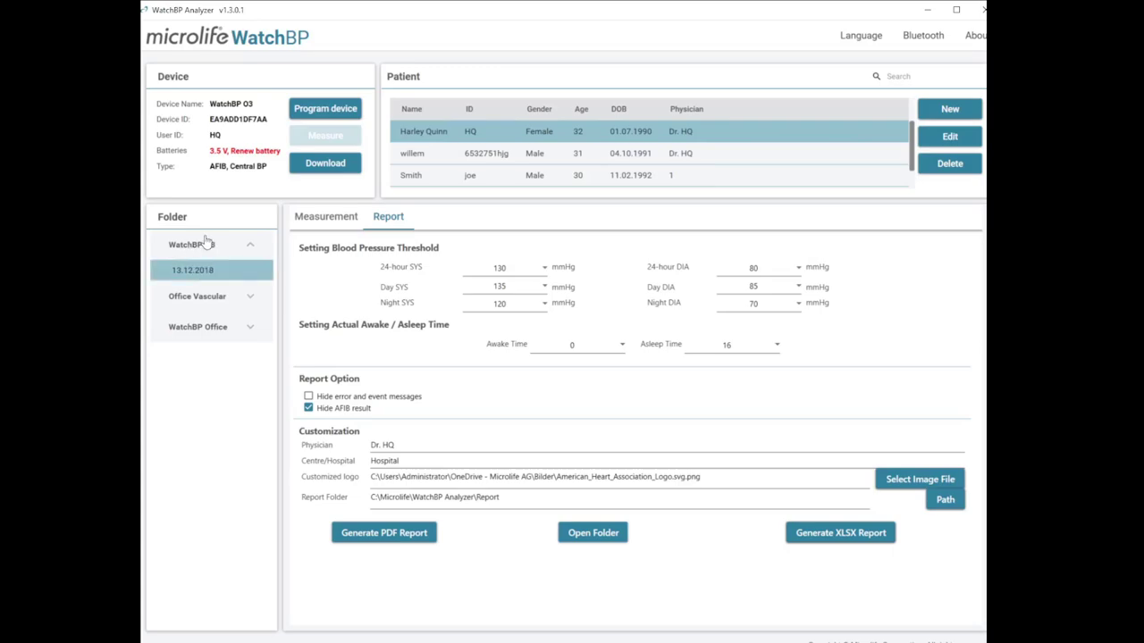
{"action": "left_click", "coordinate": [207, 273]}
{"action": "left_click", "coordinate": [325, 219]}
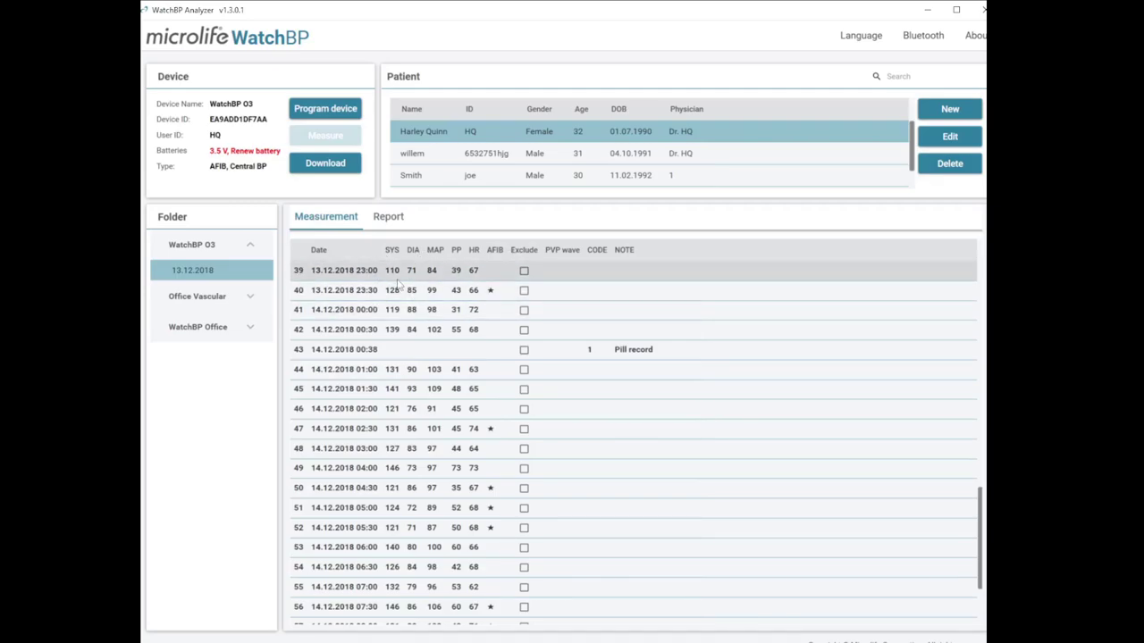
{"action": "scroll", "coordinate": [398, 284], "scroll_direction": "up", "scroll_amount": 6}
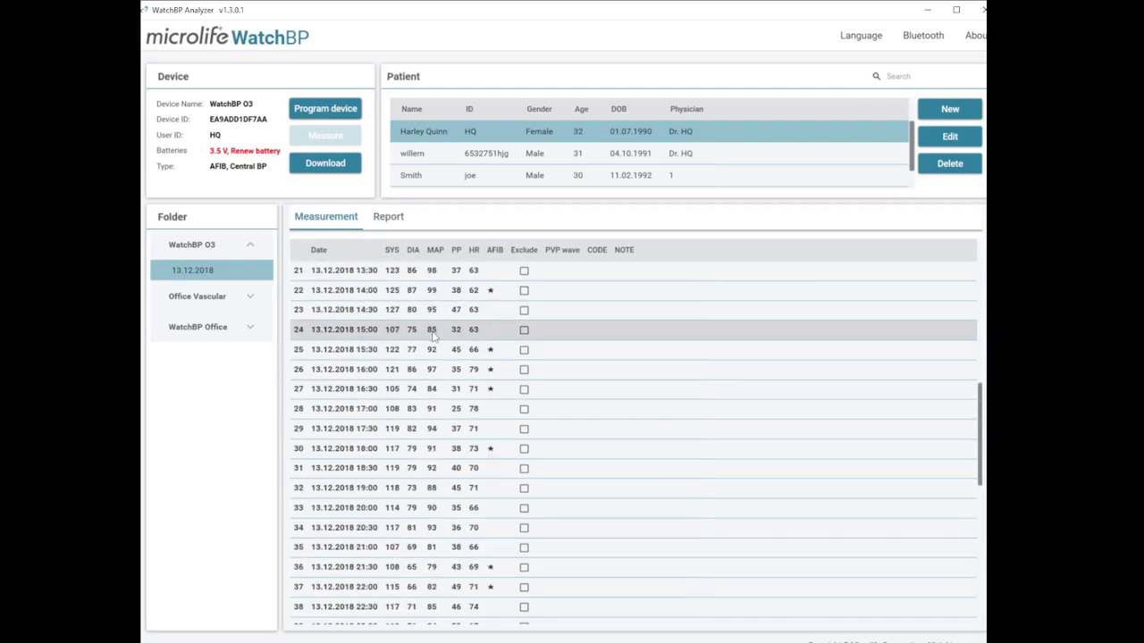
{"action": "scroll", "coordinate": [433, 335], "scroll_direction": "up", "scroll_amount": 7}
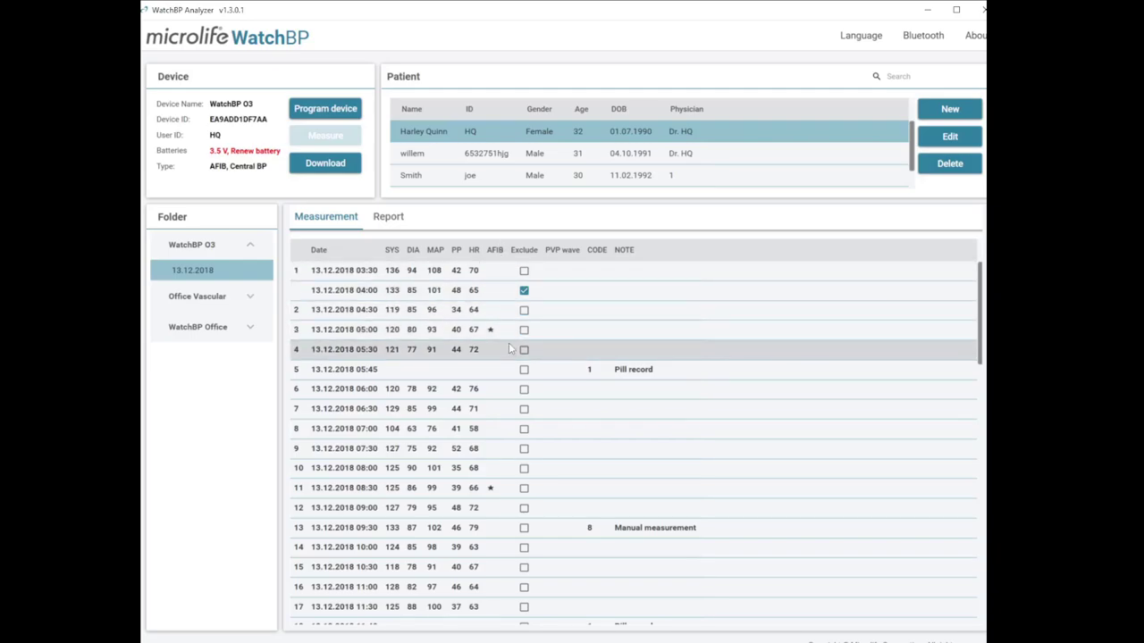
- Remove the AFIB flag from the 05:00 reading
{"action": "scroll", "coordinate": [500, 335], "scroll_direction": "down", "scroll_amount": 3}
{"action": "scroll", "coordinate": [503, 330], "scroll_direction": "up", "scroll_amount": 3}
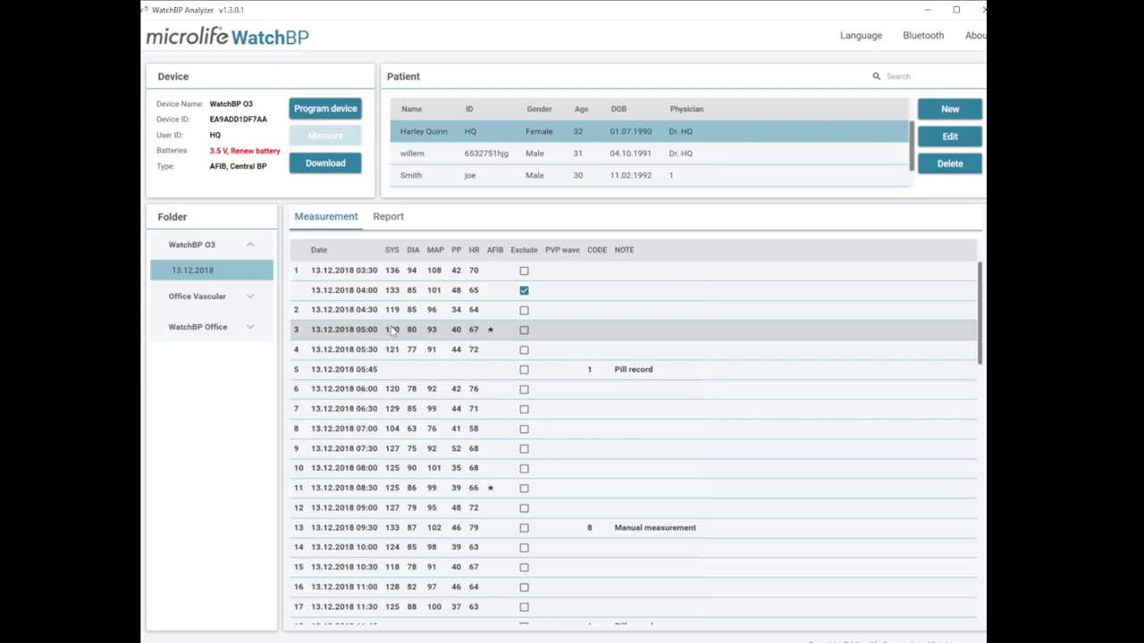
{"action": "scroll", "coordinate": [482, 489], "scroll_direction": "down", "scroll_amount": 7}
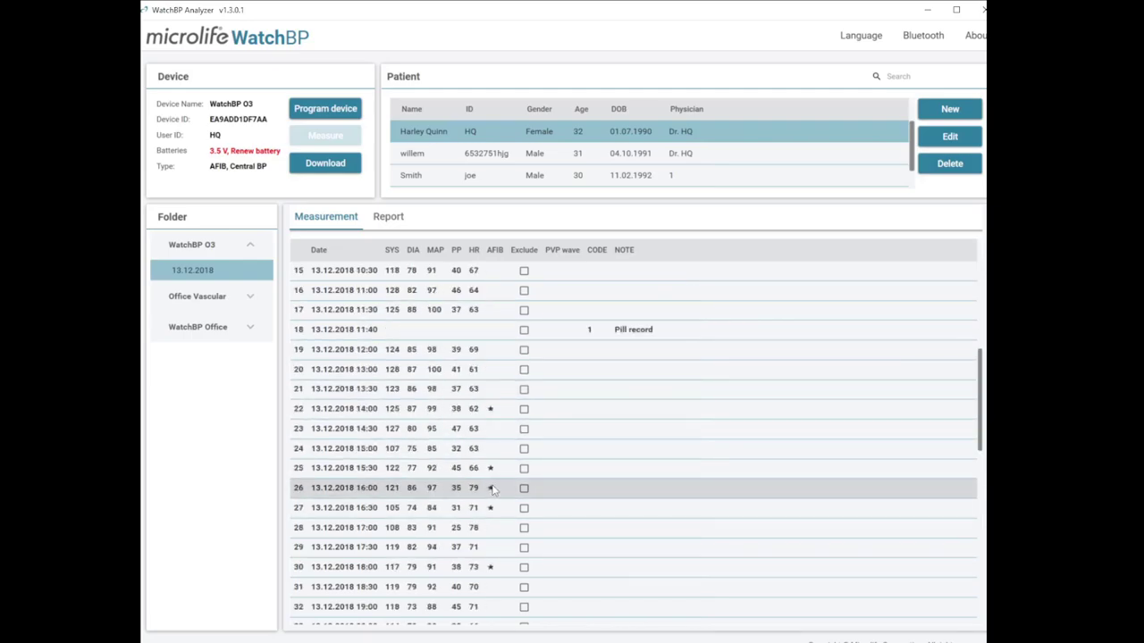
{"action": "scroll", "coordinate": [494, 487], "scroll_direction": "up", "scroll_amount": 7}
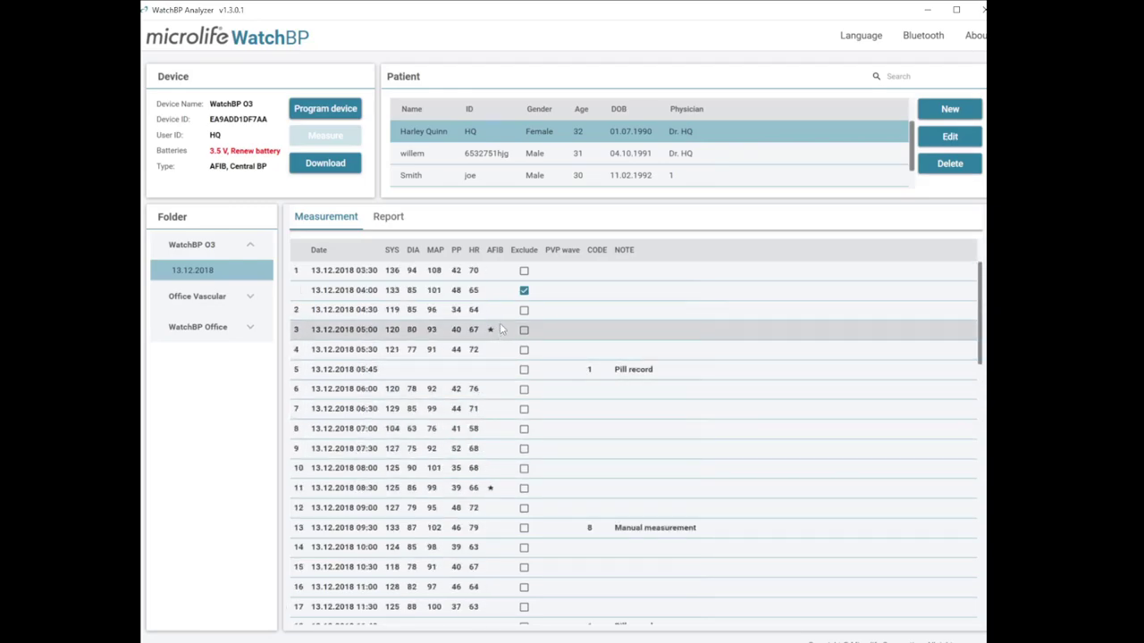
{"action": "left_click", "coordinate": [490, 329]}
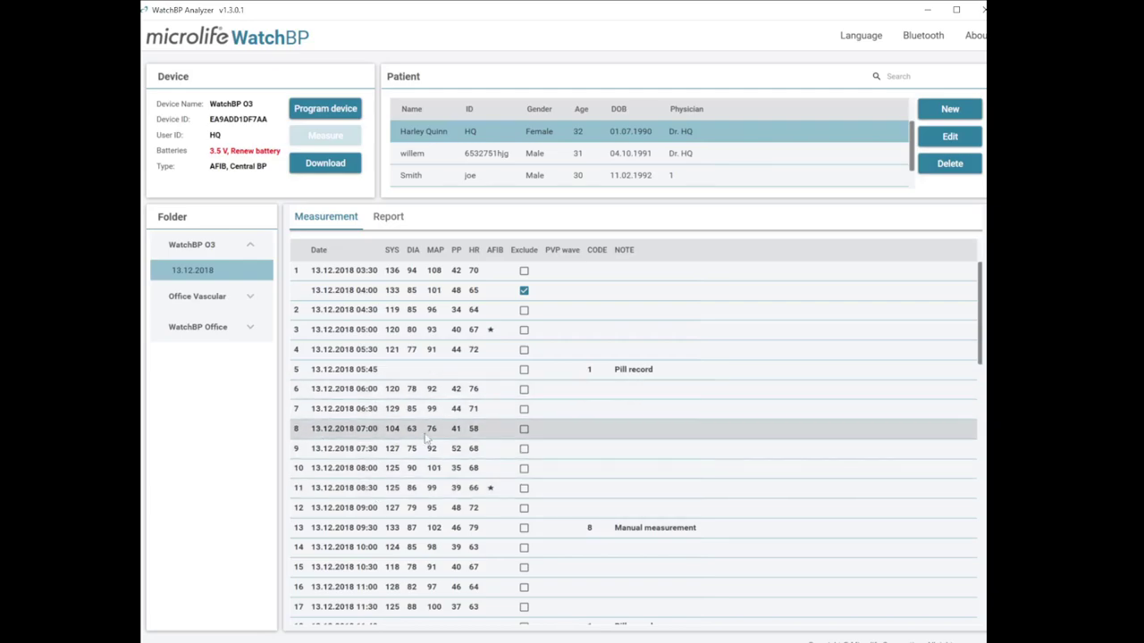
- Include the 04:00 reading again, exclude the 07:30 reading, and scroll to the table's end
{"action": "scroll", "coordinate": [539, 332], "scroll_direction": "down", "scroll_amount": 2}
{"action": "scroll", "coordinate": [536, 333], "scroll_direction": "up", "scroll_amount": 2}
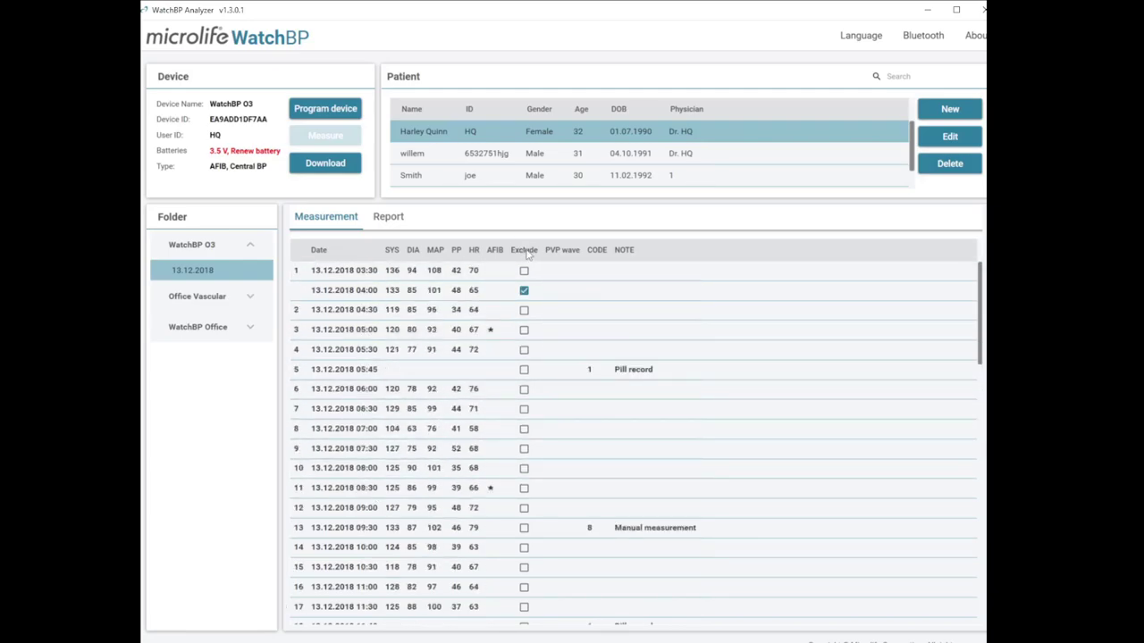
{"action": "left_click", "coordinate": [523, 290]}
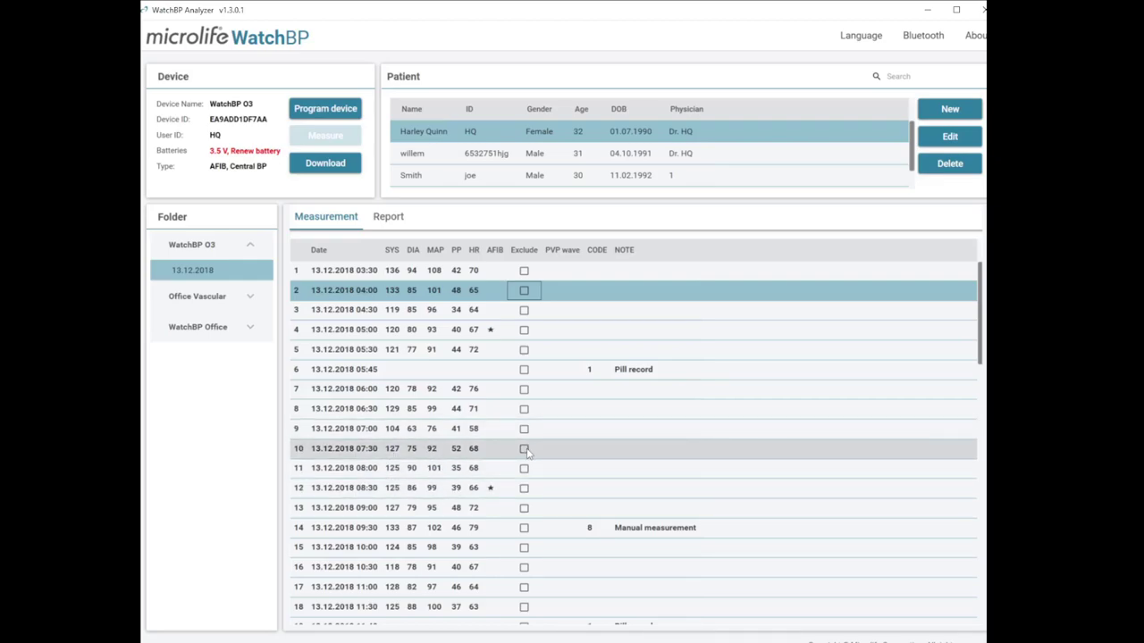
{"action": "left_click", "coordinate": [524, 448]}
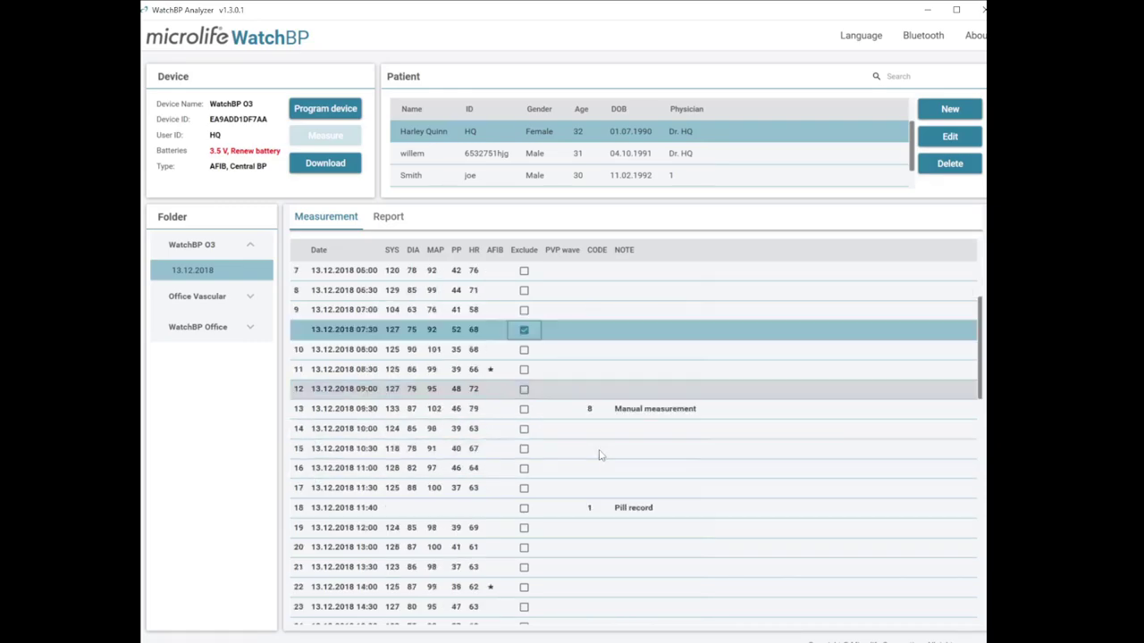
{"action": "scroll", "coordinate": [599, 456], "scroll_direction": "down", "scroll_amount": 7}
{"action": "scroll", "coordinate": [615, 458], "scroll_direction": "down", "scroll_amount": 8}
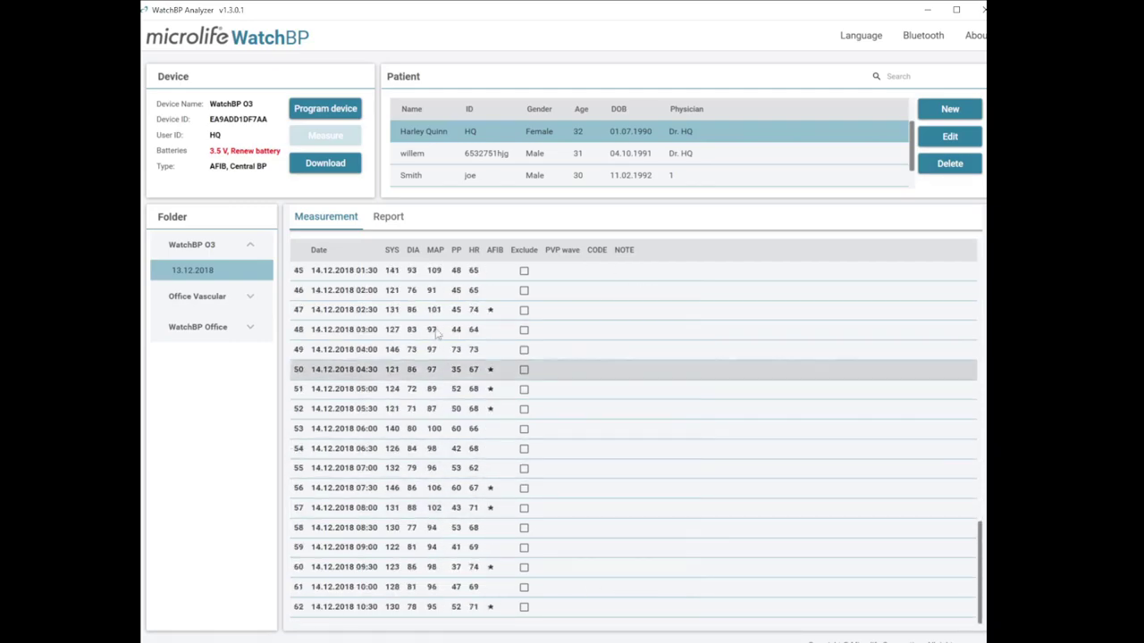
- Show the Report settings and leave the 24-hour SYS threshold at 130
{"action": "left_click", "coordinate": [382, 218]}
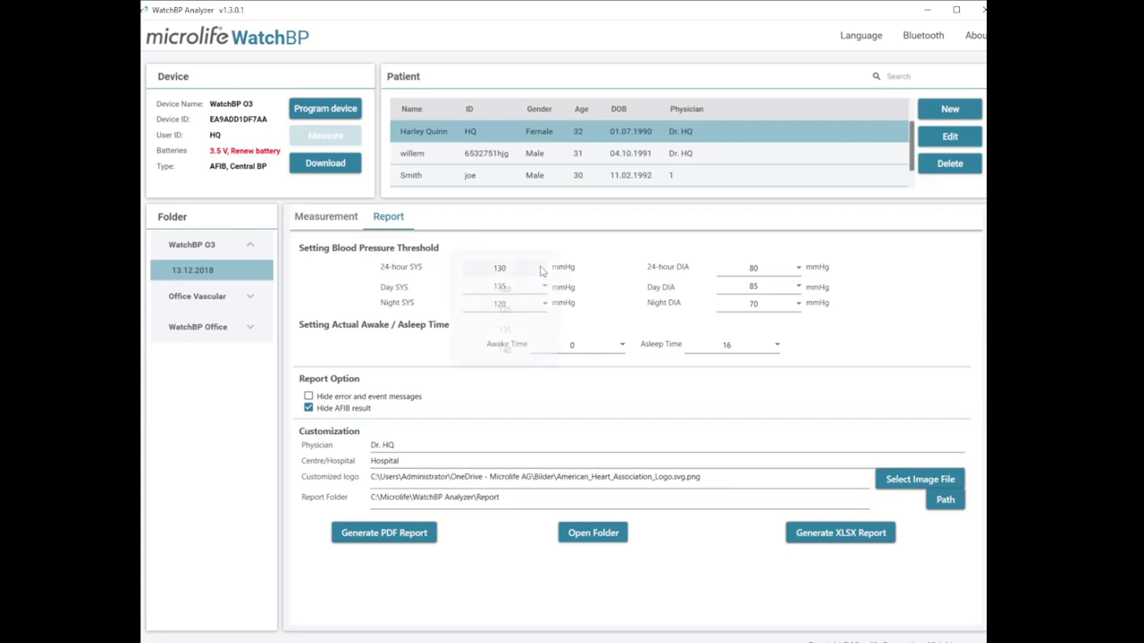
{"action": "left_click", "coordinate": [544, 268]}
{"action": "left_click", "coordinate": [600, 249]}
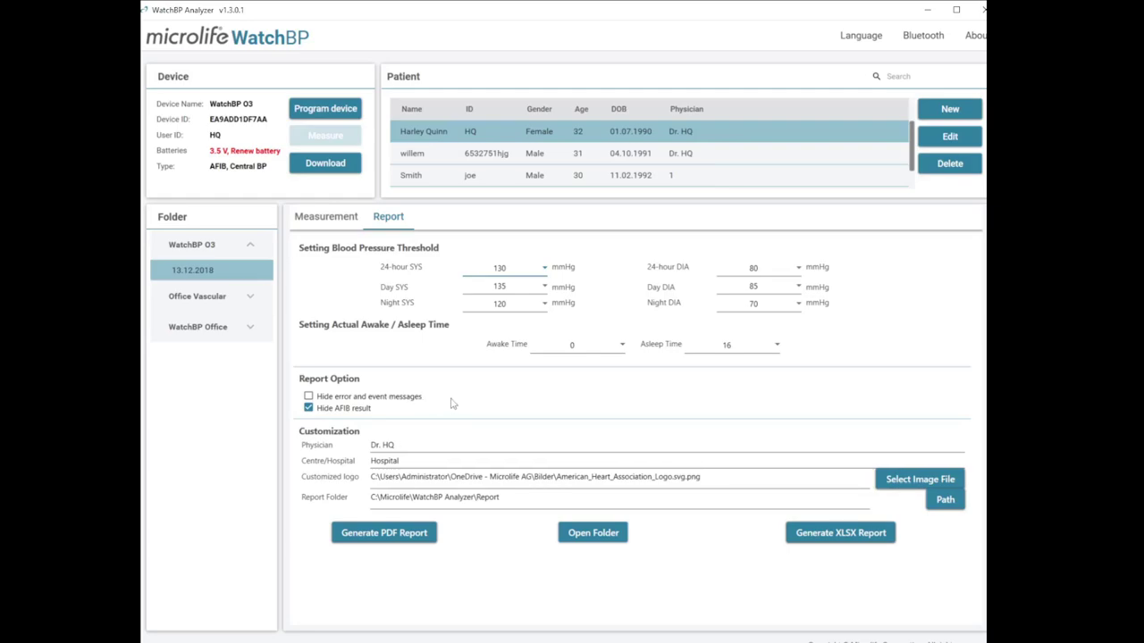
- Turn on Hide error and event messages and select the whole Report Folder path
{"action": "left_click", "coordinate": [309, 396]}
{"action": "left_click_drag", "start_coordinate": [500, 494], "coordinate": [366, 503]}
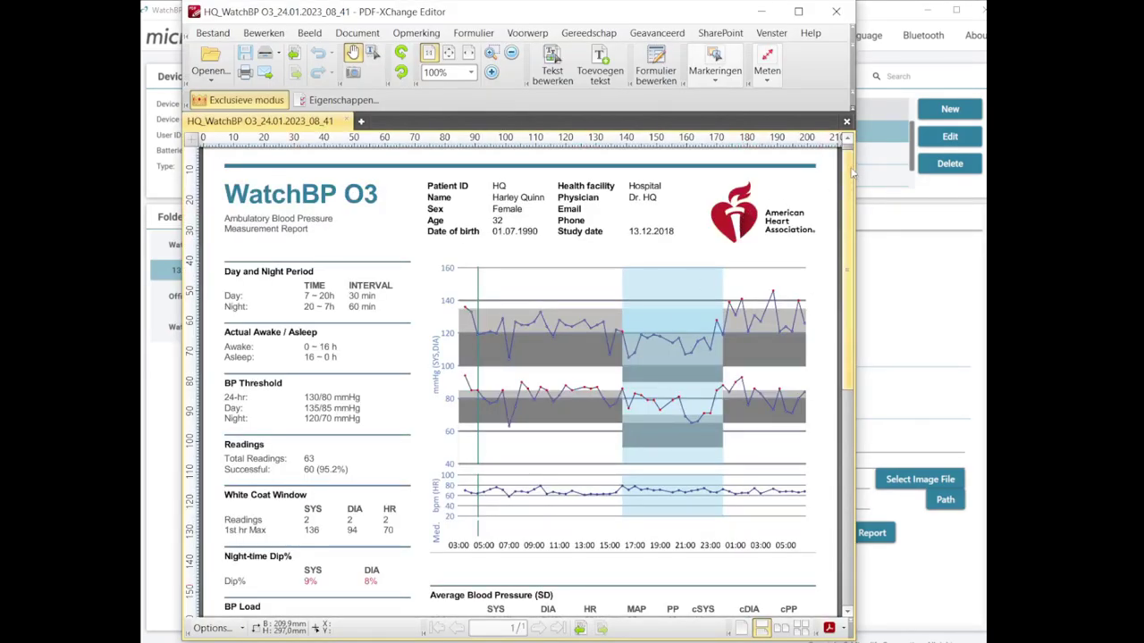
{"action": "mouse_move", "coordinate": [853, 159]}
{"action": "left_mouse_down"}
{"action": "mouse_move", "coordinate": [869, 412]}
{"action": "mouse_move", "coordinate": [845, 212]}
{"action": "mouse_move", "coordinate": [856, 175]}
{"action": "left_mouse_up"}
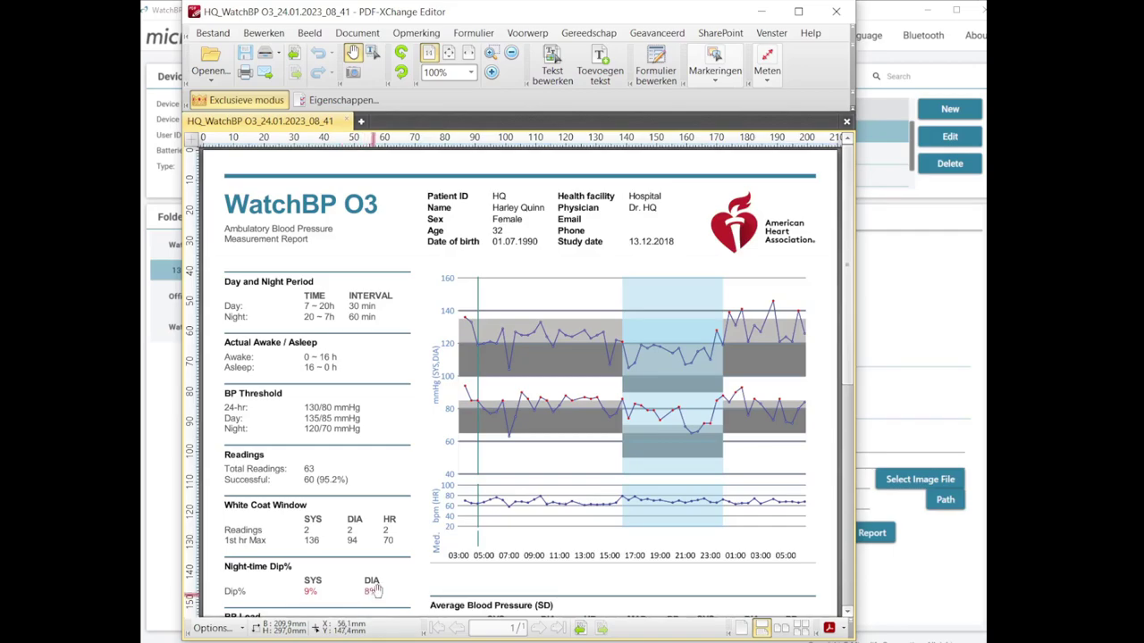
{"action": "scroll", "coordinate": [789, 393], "scroll_direction": "down", "scroll_amount": 1}
{"action": "scroll", "coordinate": [789, 393], "scroll_direction": "down", "scroll_amount": 1}
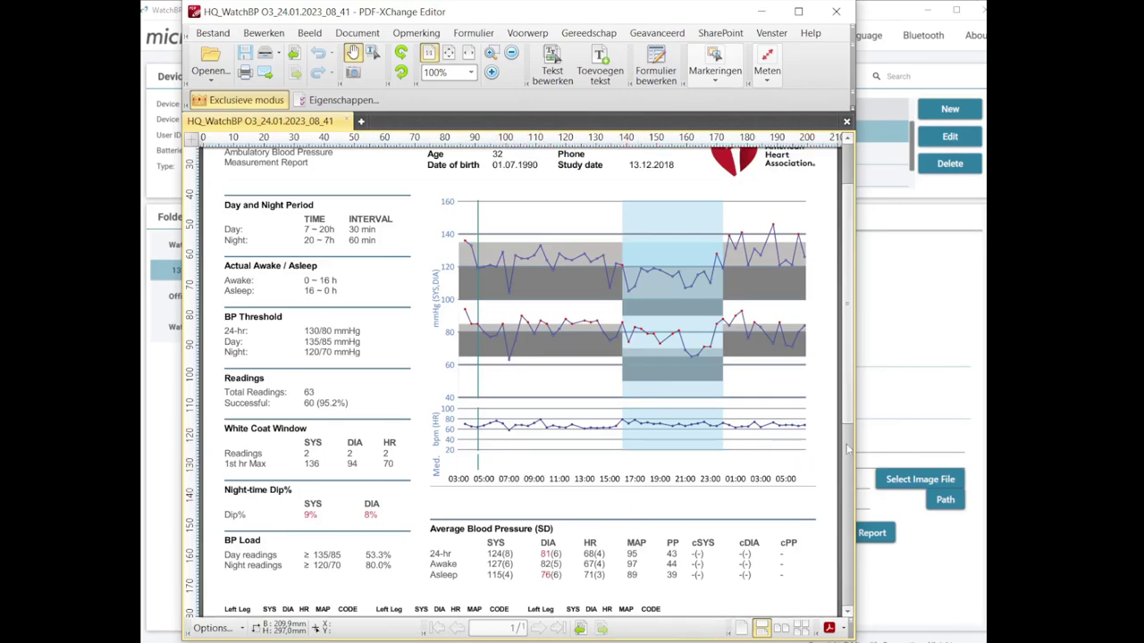
{"action": "scroll", "coordinate": [853, 384], "scroll_direction": "down", "scroll_amount": 1}
{"action": "scroll", "coordinate": [853, 384], "scroll_direction": "down", "scroll_amount": 5}
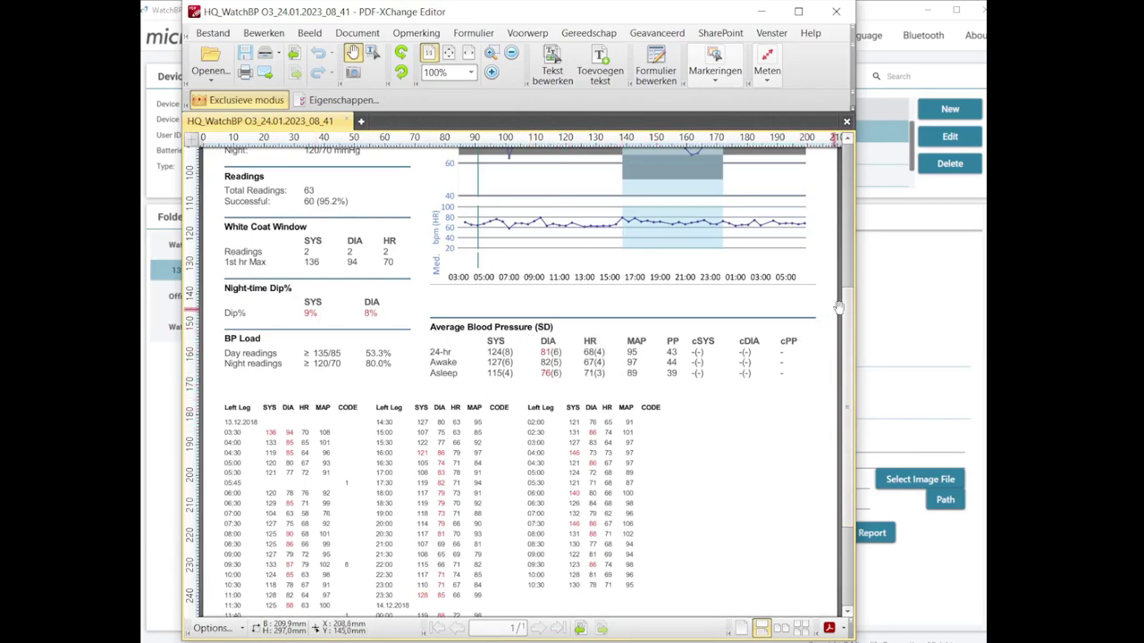
{"action": "scroll", "coordinate": [855, 330], "scroll_direction": "down", "scroll_amount": 1}
{"action": "scroll", "coordinate": [854, 331], "scroll_direction": "down", "scroll_amount": 3}
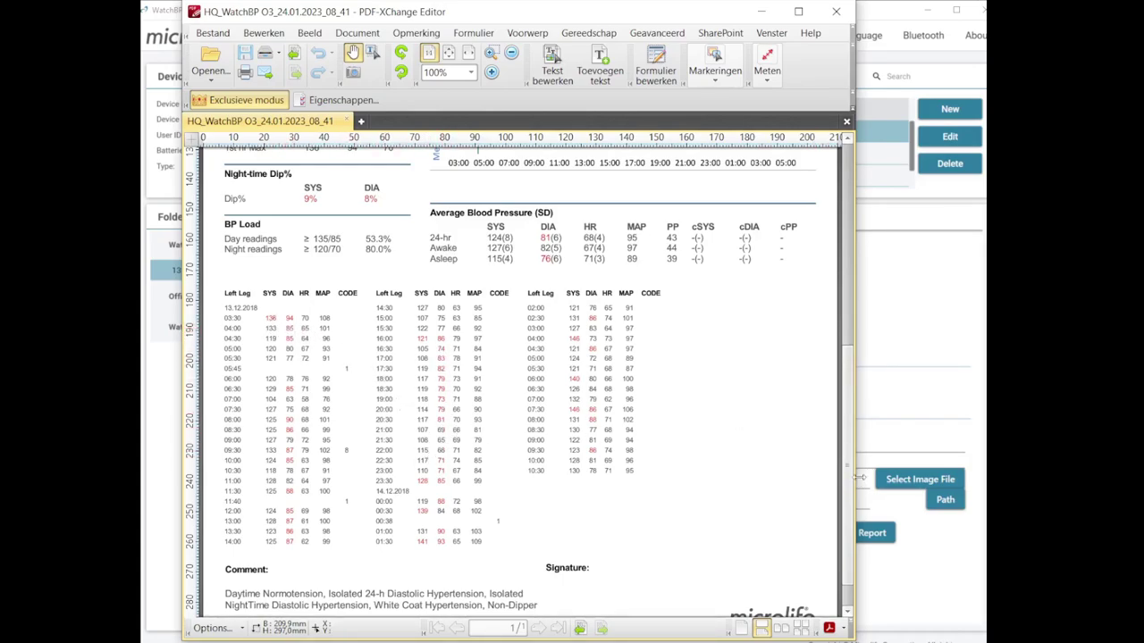
{"action": "scroll", "coordinate": [854, 494], "scroll_direction": "up", "scroll_amount": 5}
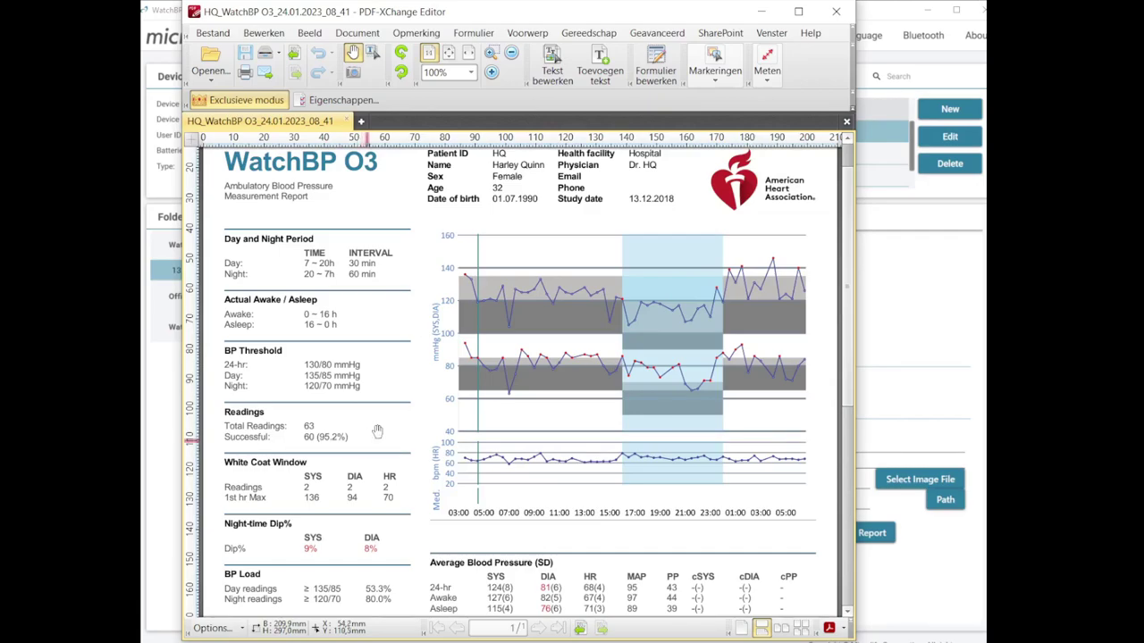
{"action": "left_click_drag", "start_coordinate": [854, 219], "coordinate": [828, 195]}
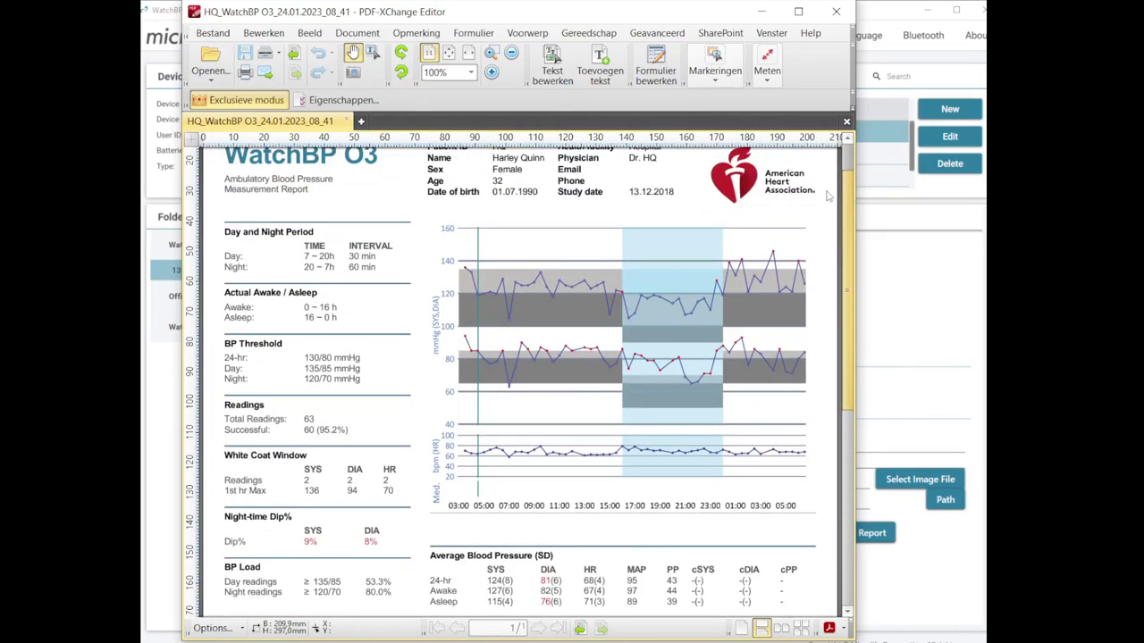
{"action": "scroll", "coordinate": [828, 196], "scroll_direction": "down", "scroll_amount": 1}
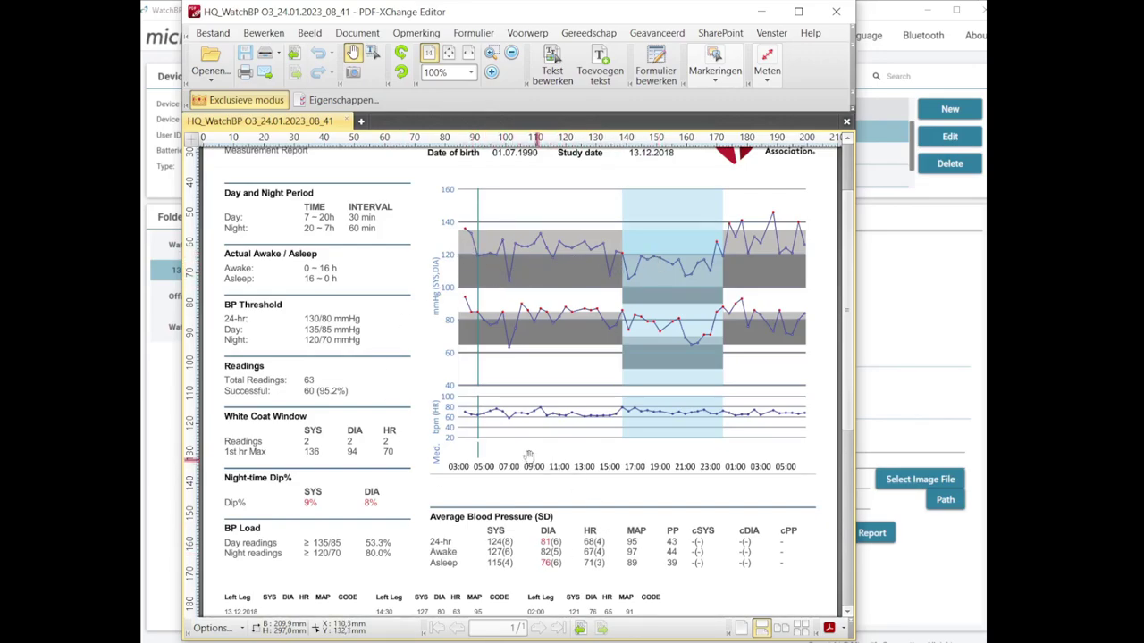
- Scroll down to the PDF report's Comment section, then bring WatchBP Analyzer back to front
{"action": "scroll", "coordinate": [396, 388], "scroll_direction": "down", "scroll_amount": 2}
{"action": "scroll", "coordinate": [396, 388], "scroll_direction": "down", "scroll_amount": 7}
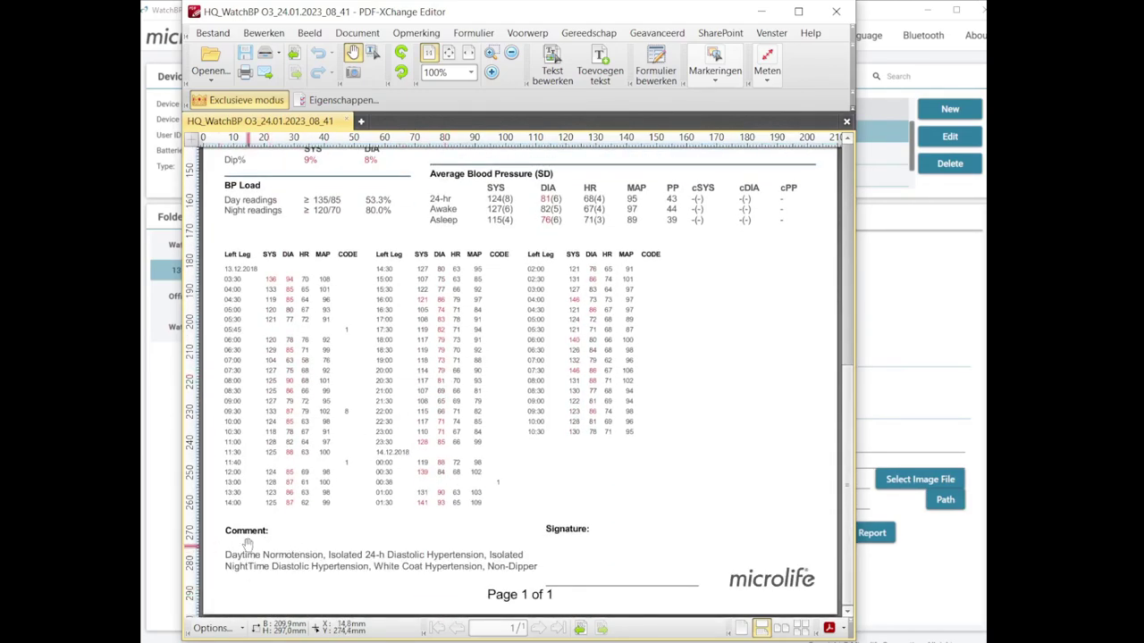
{"action": "left_click", "coordinate": [157, 510]}
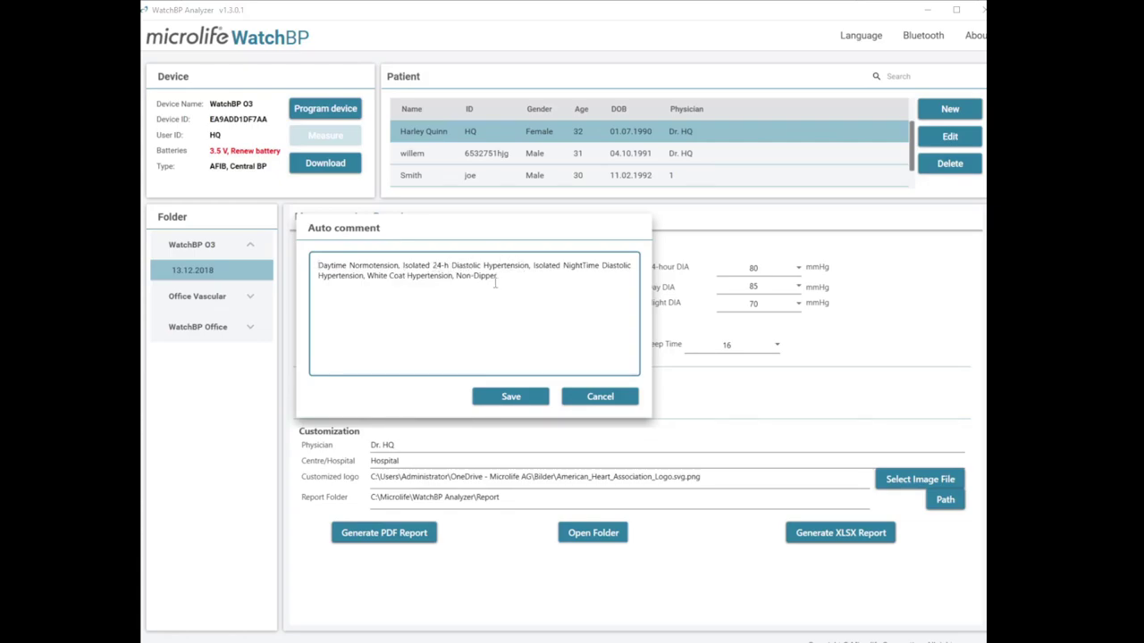
- Save the suggested auto comment and regenerate the PDF report, declining to open it
{"action": "left_click_drag", "start_coordinate": [456, 276], "coordinate": [490, 276]}
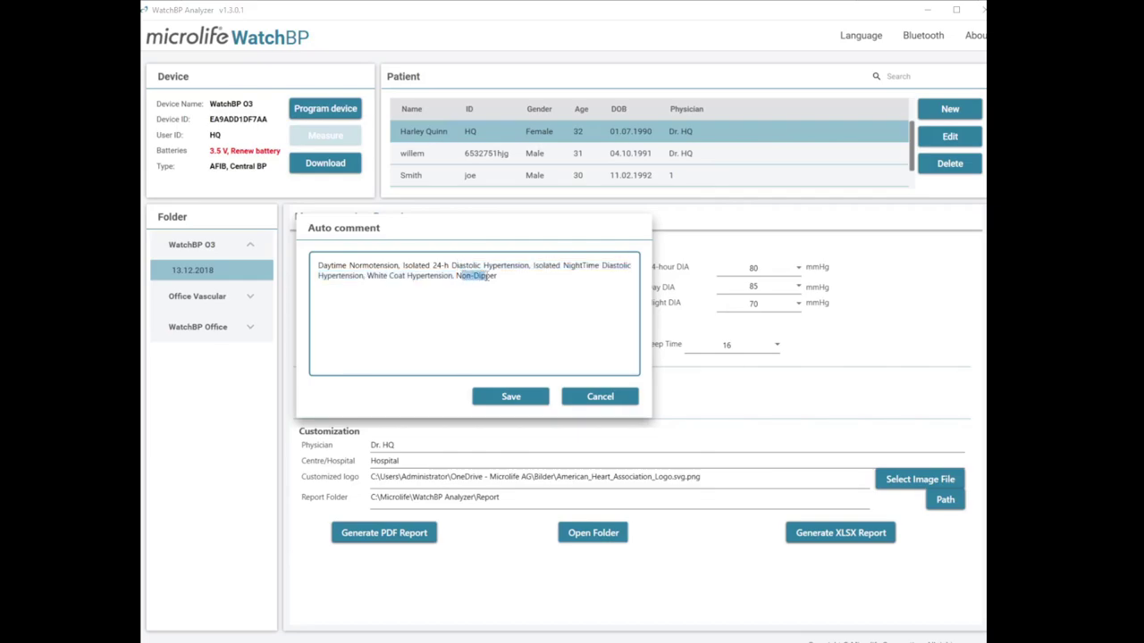
{"action": "left_click", "coordinate": [530, 275]}
{"action": "left_click", "coordinate": [511, 397]}
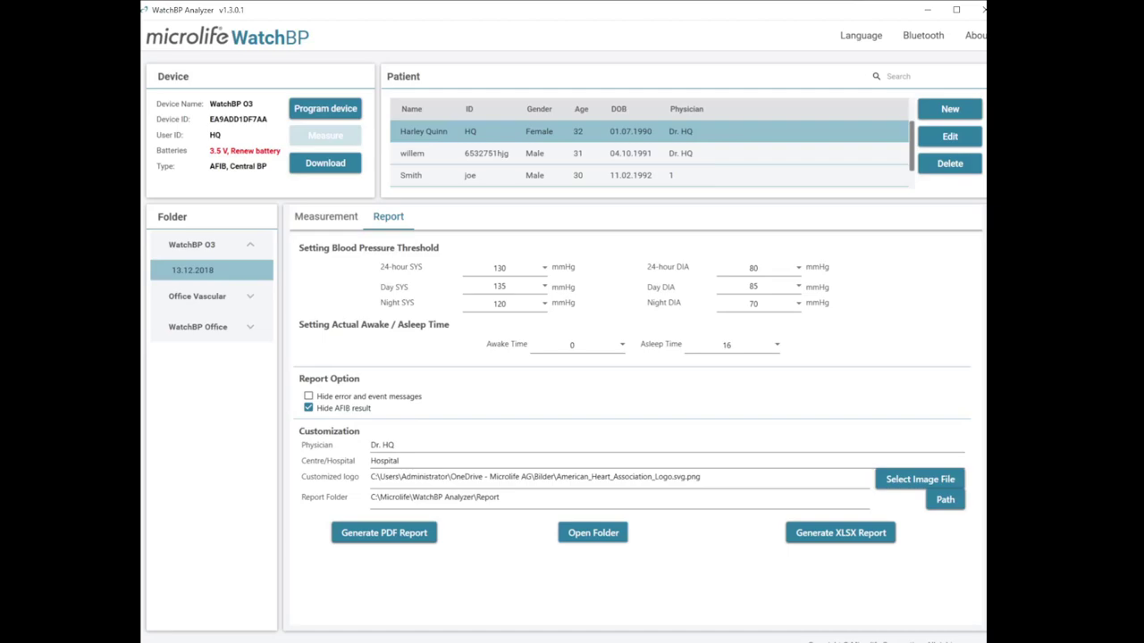
{"action": "left_click", "coordinate": [385, 533]}
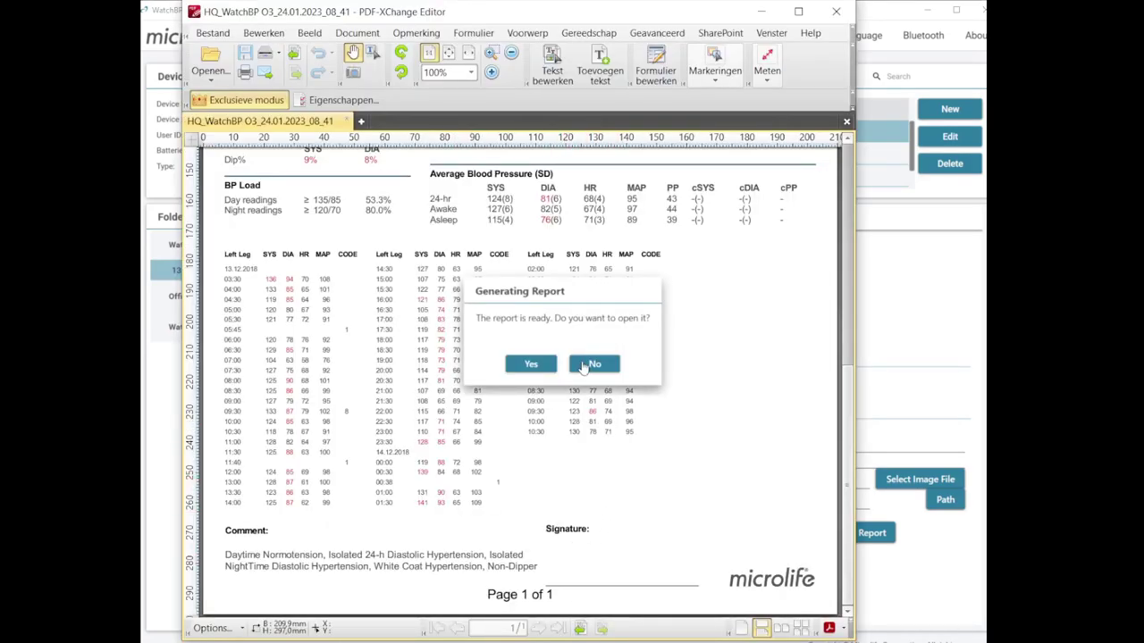
{"action": "left_click", "coordinate": [585, 365]}
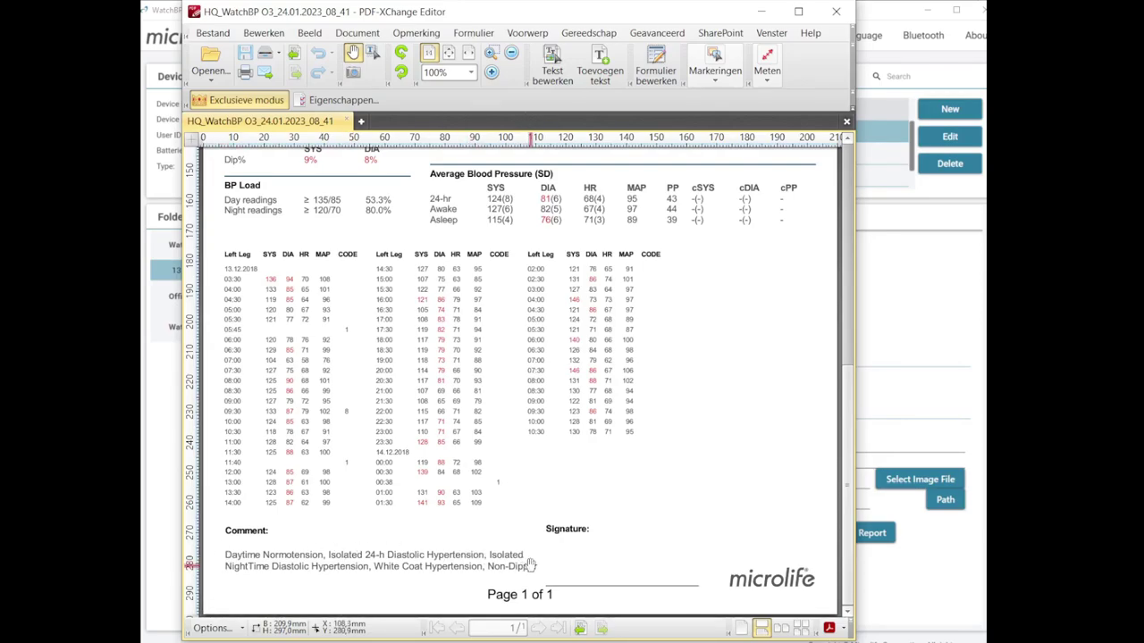
- Minimize PDF-XChange, generate the XLSX report and open it in Excel
{"action": "left_click", "coordinate": [762, 14]}
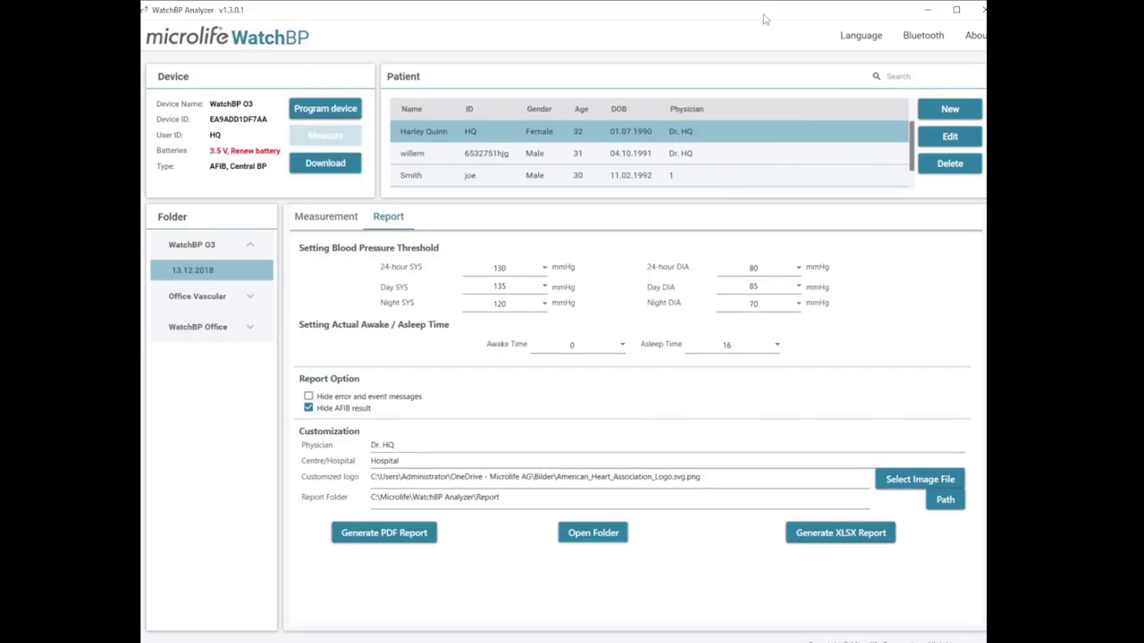
{"action": "left_click", "coordinate": [858, 538]}
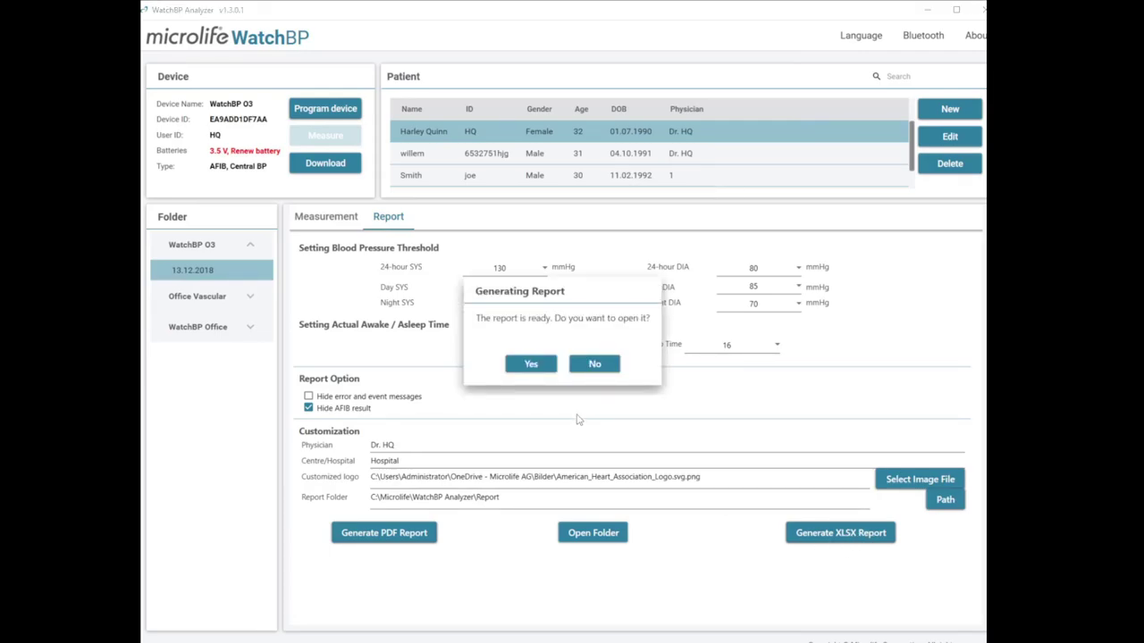
{"action": "left_click", "coordinate": [587, 366]}
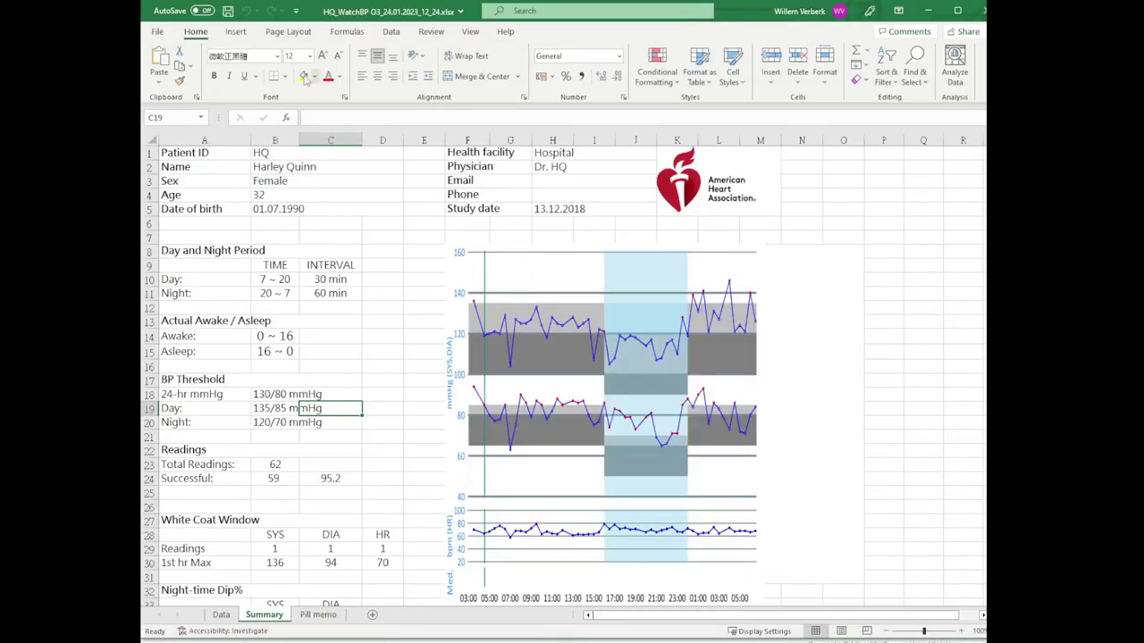
- Browse the workbook's Data, Summary and Pill memo sheets, ending back on Data
{"action": "left_click", "coordinate": [220, 614]}
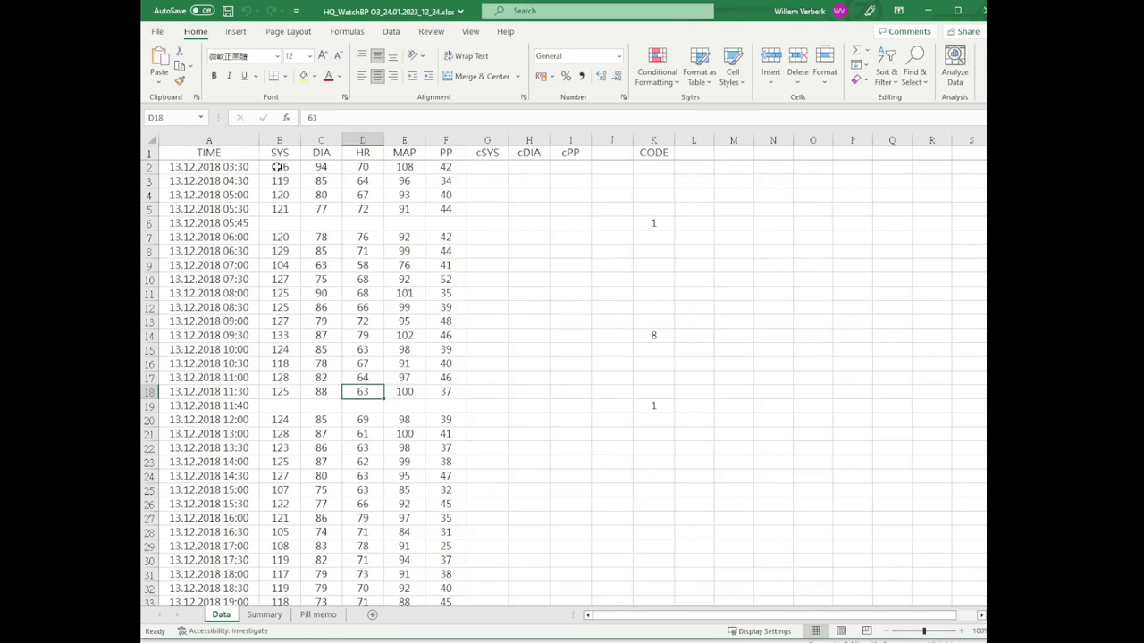
{"action": "left_click", "coordinate": [264, 616]}
{"action": "scroll", "coordinate": [304, 427], "scroll_direction": "down", "scroll_amount": 5}
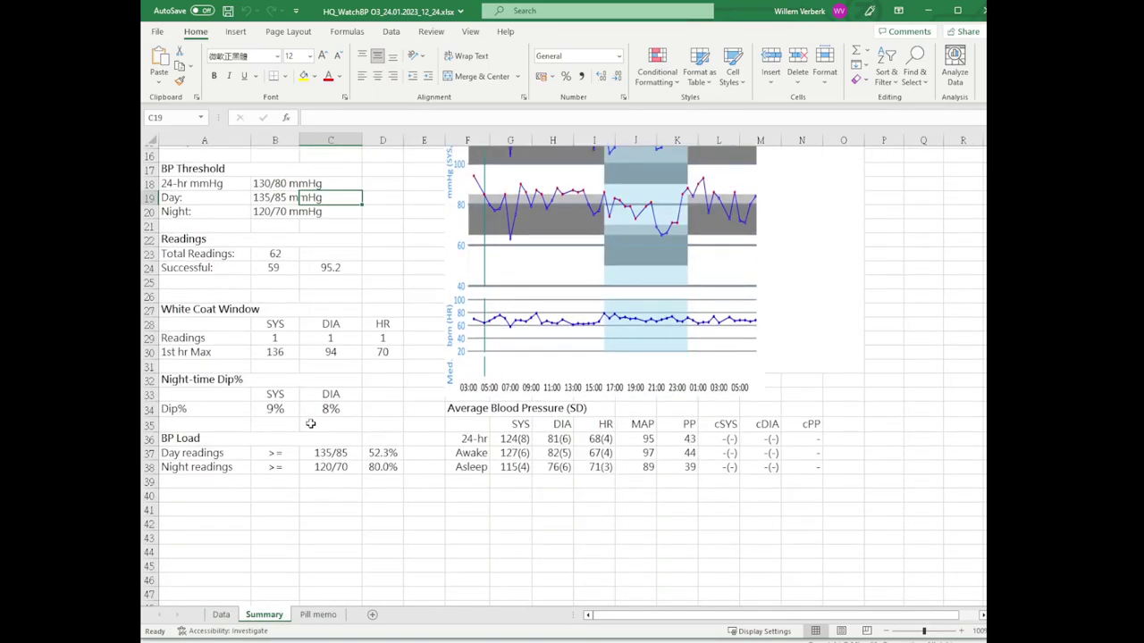
{"action": "left_click", "coordinate": [331, 614]}
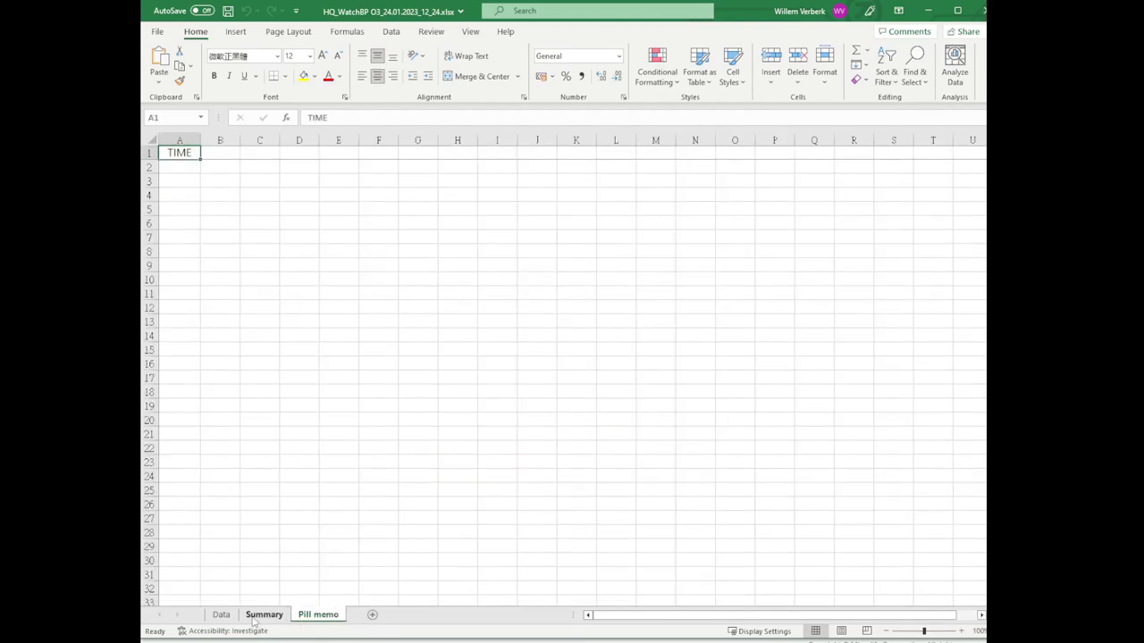
{"action": "left_click", "coordinate": [221, 615]}
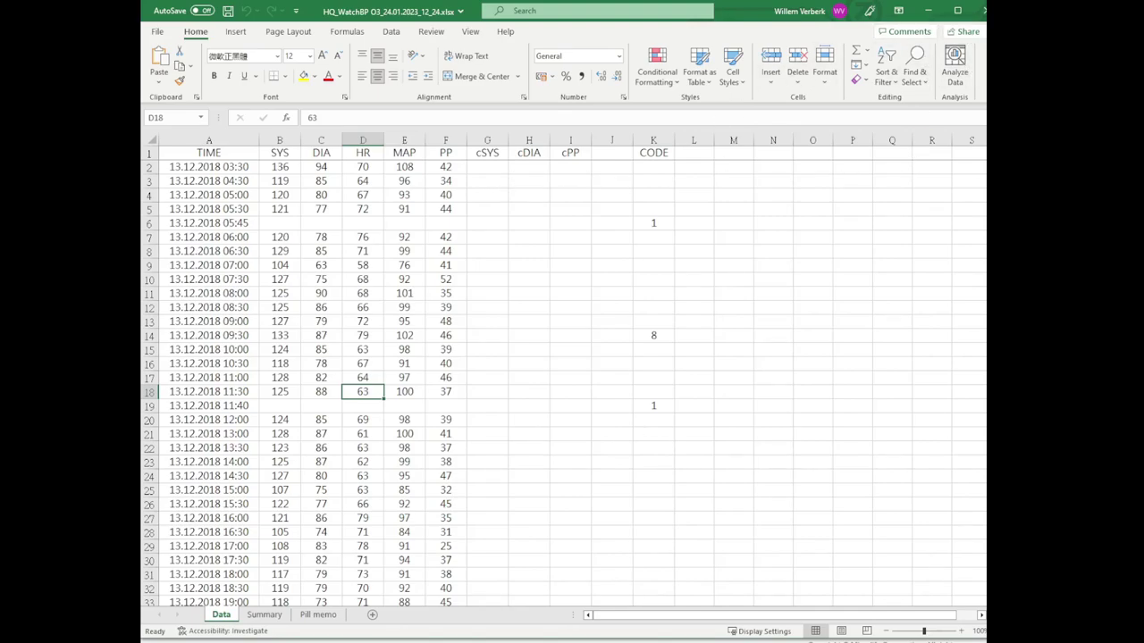
- Minimize Excel to get back to WatchBP Analyzer's Report tab
{"action": "left_click", "coordinate": [932, 11]}
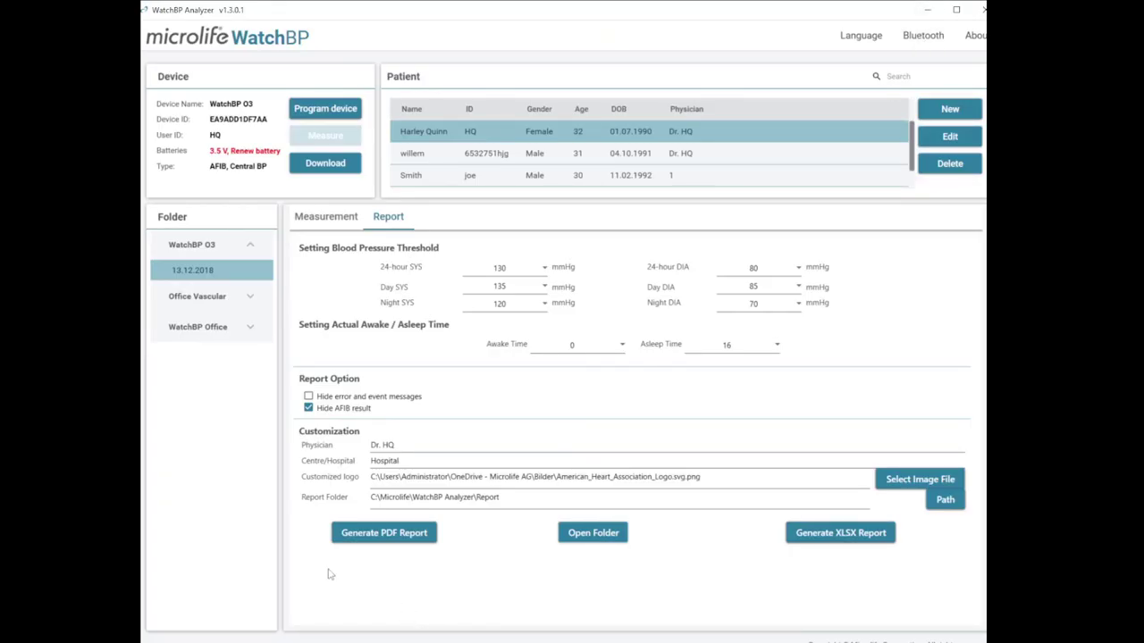